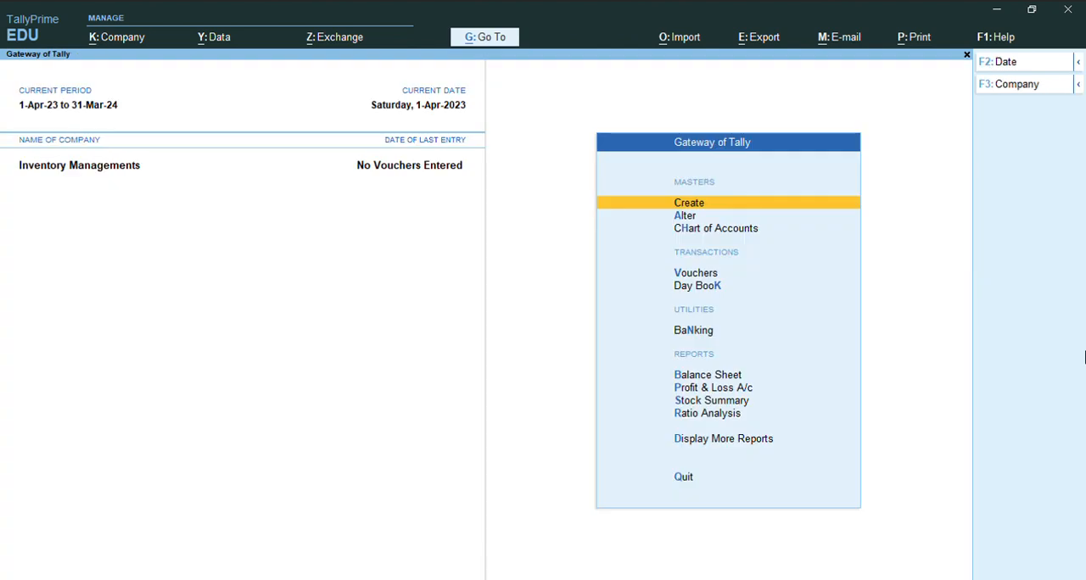
# - Open master creation and review the accounting master types from Group to Voucher Type
pyautogui.press('Return')
pyautogui.press('Down')
pyautogui.press('Down')
pyautogui.press('Down')
pyautogui.press('Down')
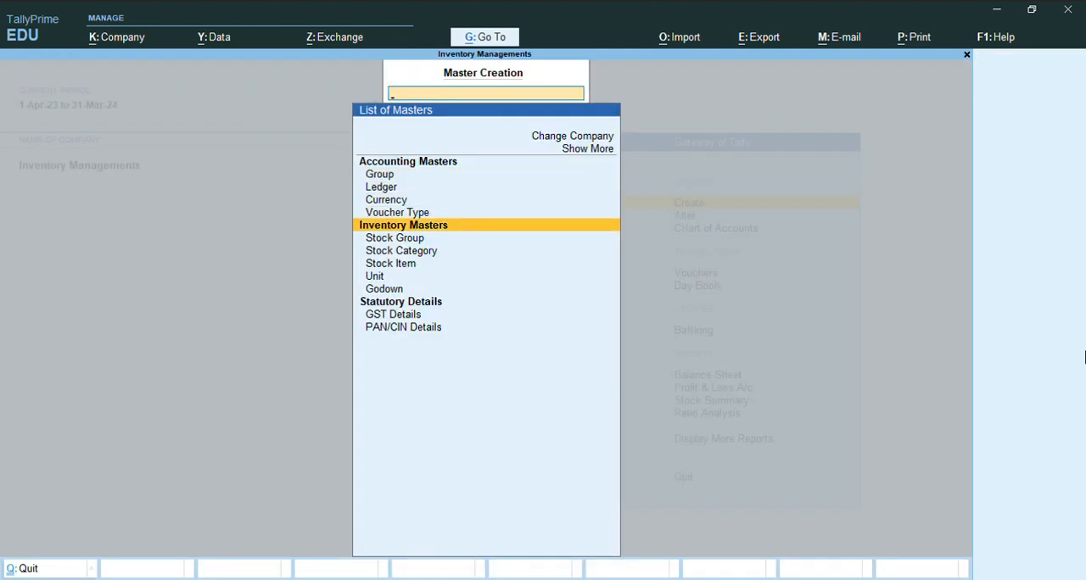
pyautogui.press('Up')
pyautogui.press('Up')
pyautogui.press('Up')
pyautogui.press('Up')
pyautogui.press('Up')
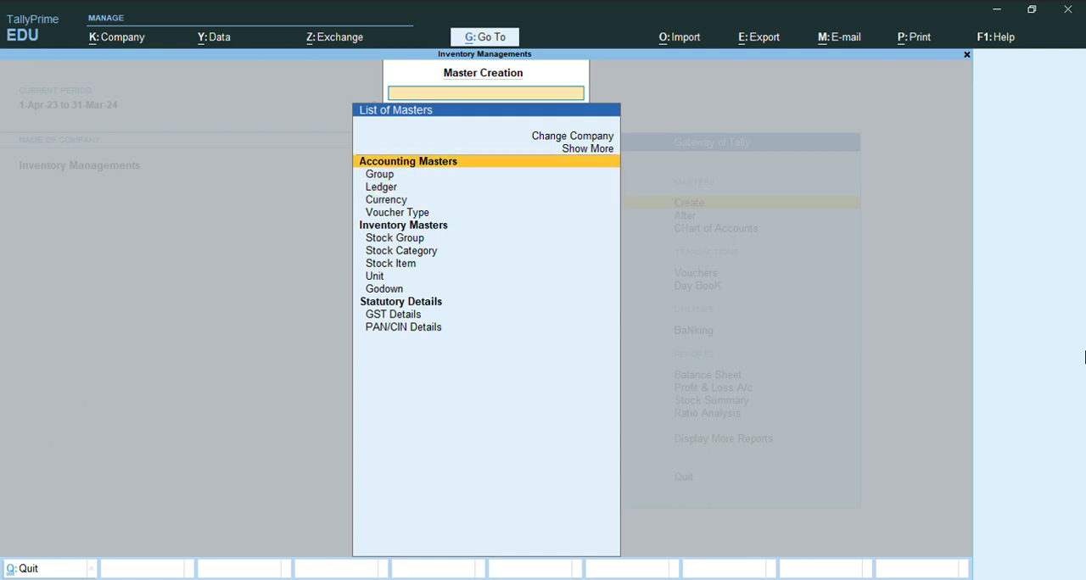
pyautogui.press('Down')
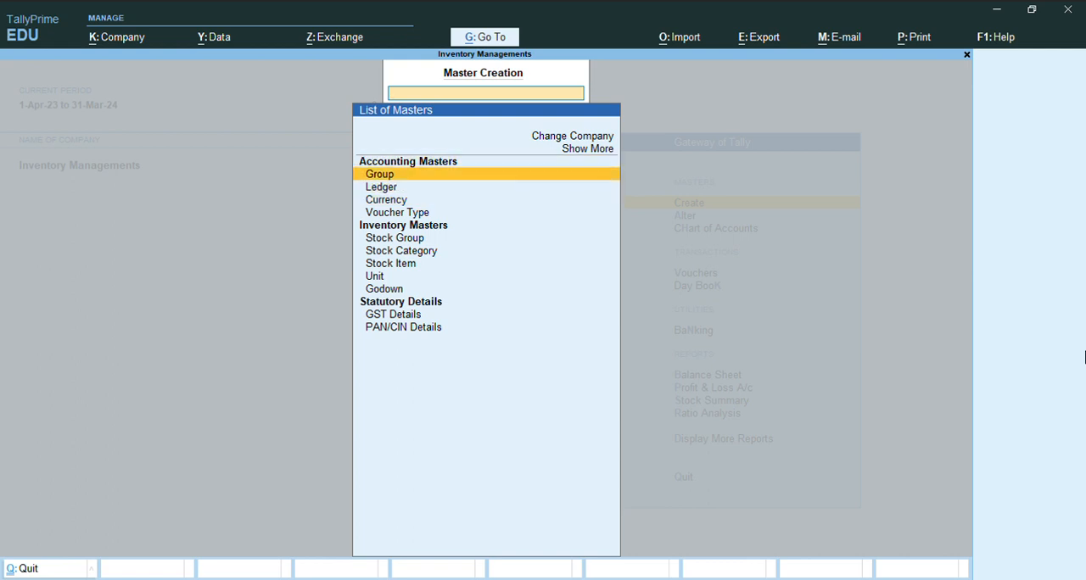
pyautogui.press('Down')
pyautogui.press('Down')
pyautogui.press('Down')
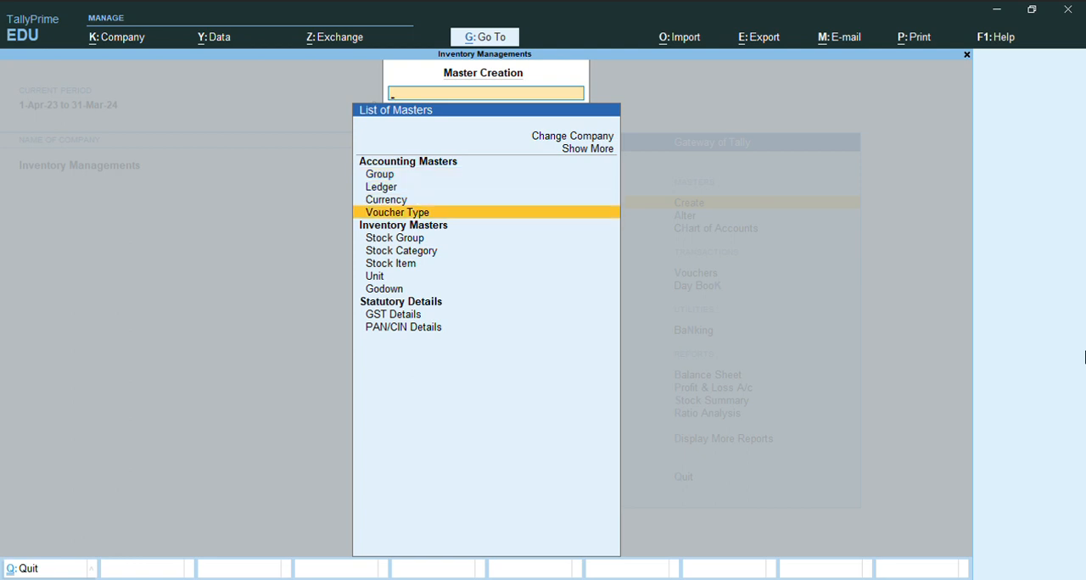
# - Review the inventory master types from Stock Group to Godown
pyautogui.press('Down')
pyautogui.press('Up')
pyautogui.press('Down')
pyautogui.press('Down')
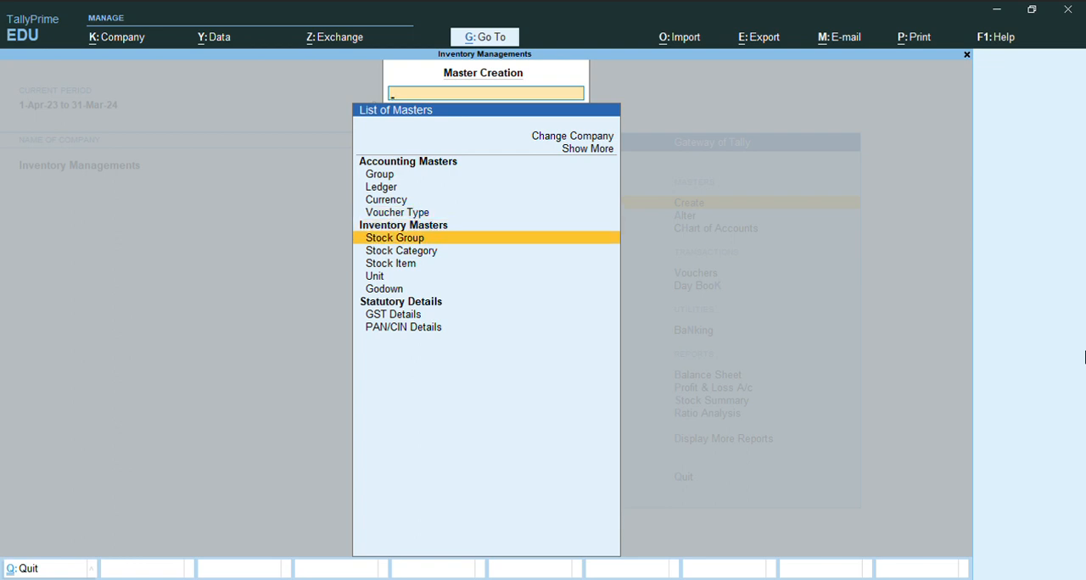
pyautogui.press('Down')
pyautogui.press('Down')
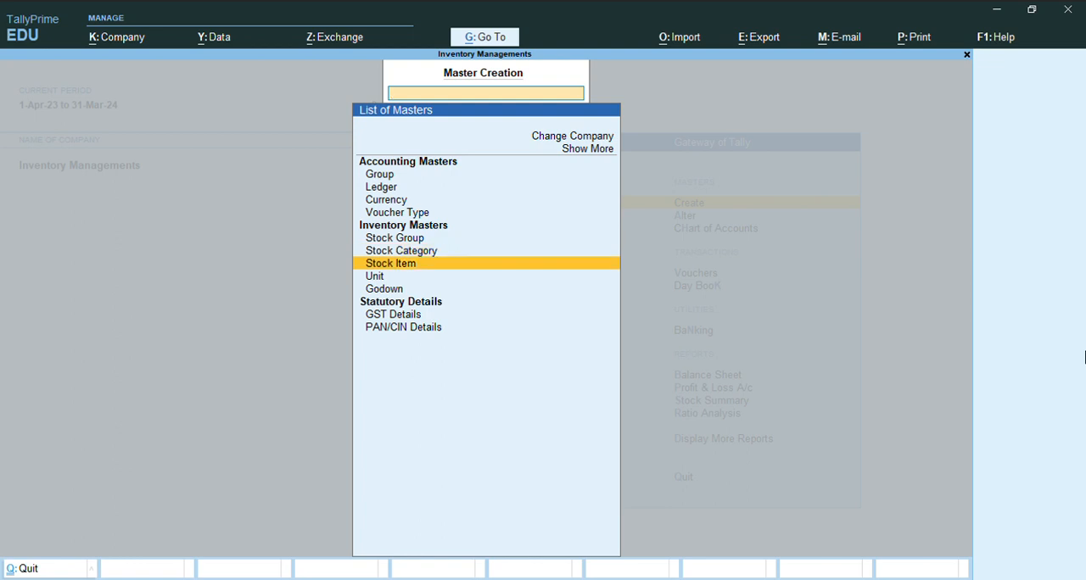
pyautogui.press('Down')
pyautogui.press('Down')
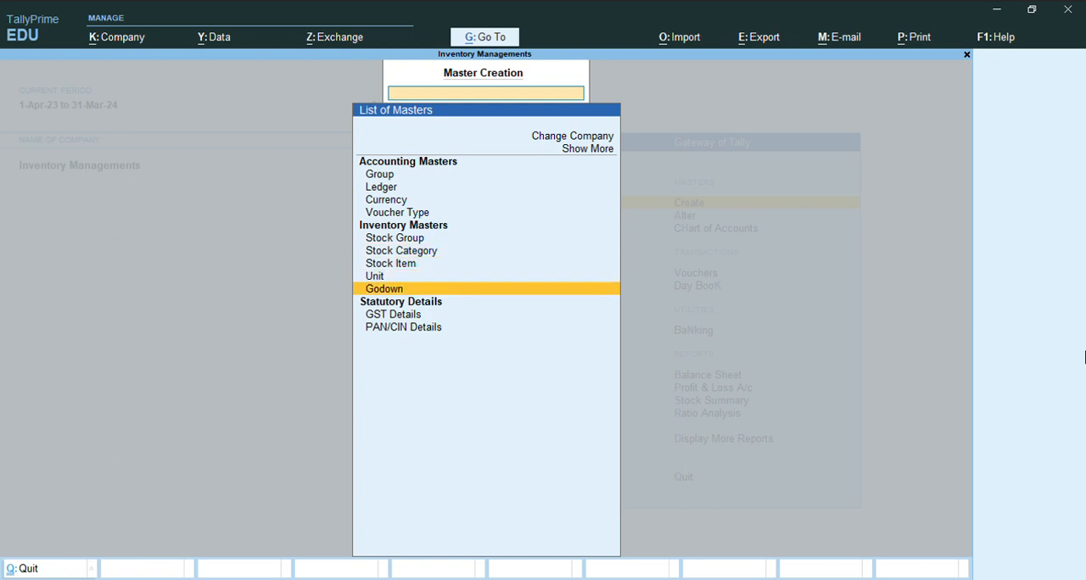
pyautogui.press('Up')
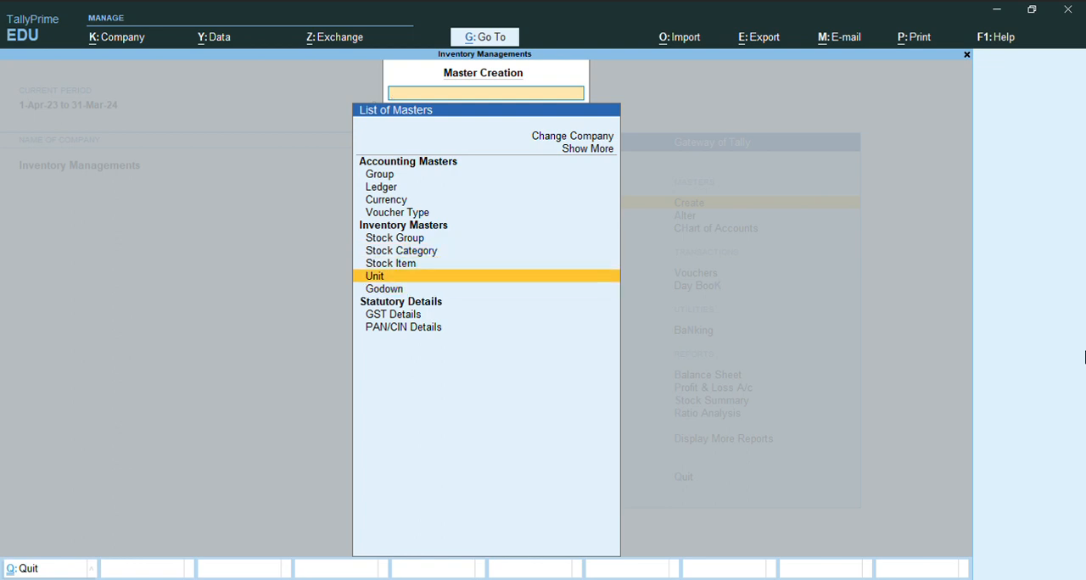
pyautogui.press('Up')
pyautogui.press('Up')
pyautogui.press('Up')
pyautogui.press('Down')
pyautogui.press('Down')
pyautogui.press('Down')
pyautogui.press('Down')
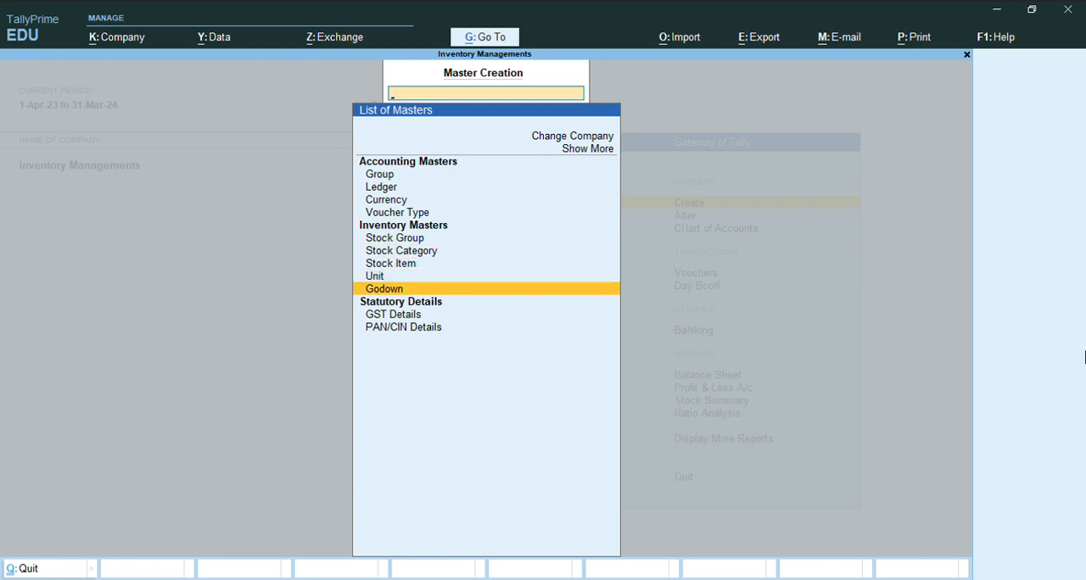
# - Create a stock group named Electronic under Primary, keeping the default quantity and GST settings
pyautogui.press('Up')
pyautogui.press('Up')
pyautogui.press('Up')
pyautogui.press('Up')
pyautogui.press('Up')
pyautogui.press('Down')
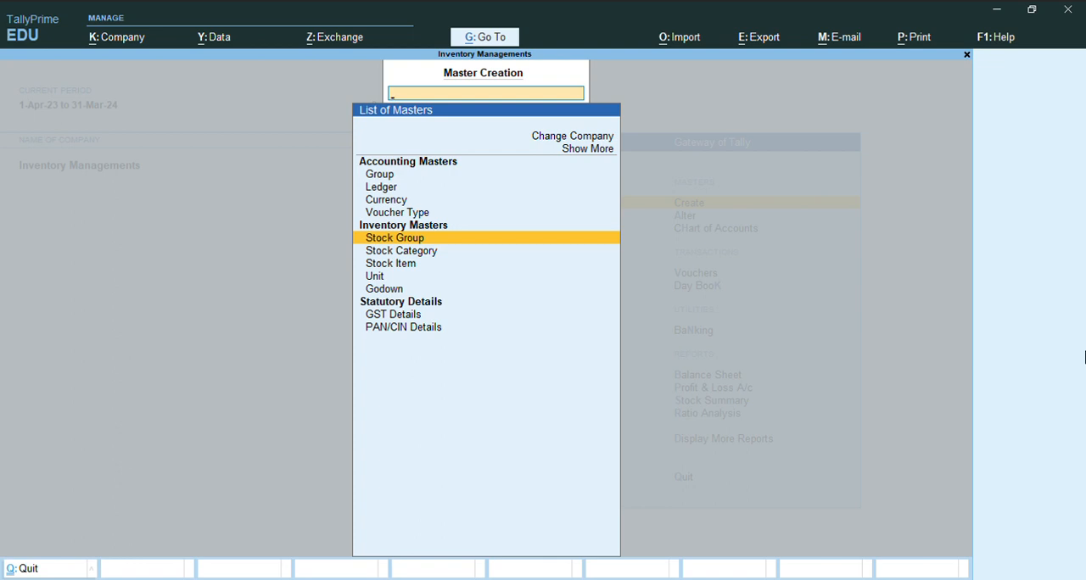
pyautogui.press('Return')
pyautogui.write('Electrn')
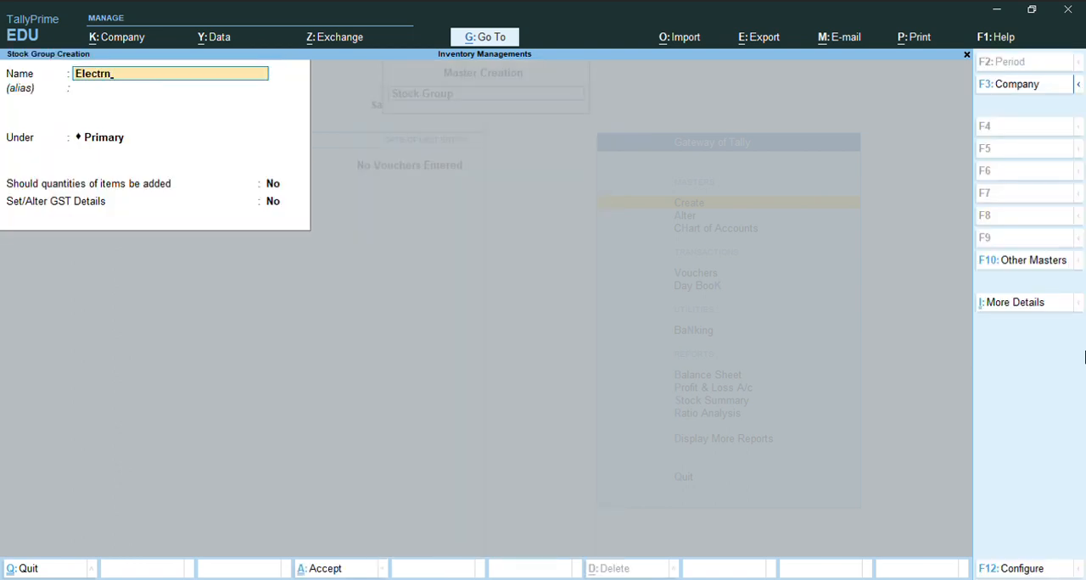
pyautogui.write('o')
pyautogui.press('BackSpace')
pyautogui.press('BackSpace')
pyautogui.press('BackSpace')
pyautogui.write('o')
pyautogui.press('BackSpace')
pyautogui.write('ronic')
pyautogui.press('Return')
# - Create a second stock group named Funiture with the default settings and leave stock group creation
pyautogui.press('Return')
pyautogui.press('Return')
pyautogui.press('Return')
pyautogui.press('Return')
pyautogui.press('Return')
pyautogui.write('Funiture')
pyautogui.press('Return')
pyautogui.press('Return')
pyautogui.press('Return')
pyautogui.press('Return')
pyautogui.press('Return')
pyautogui.press('Escape')
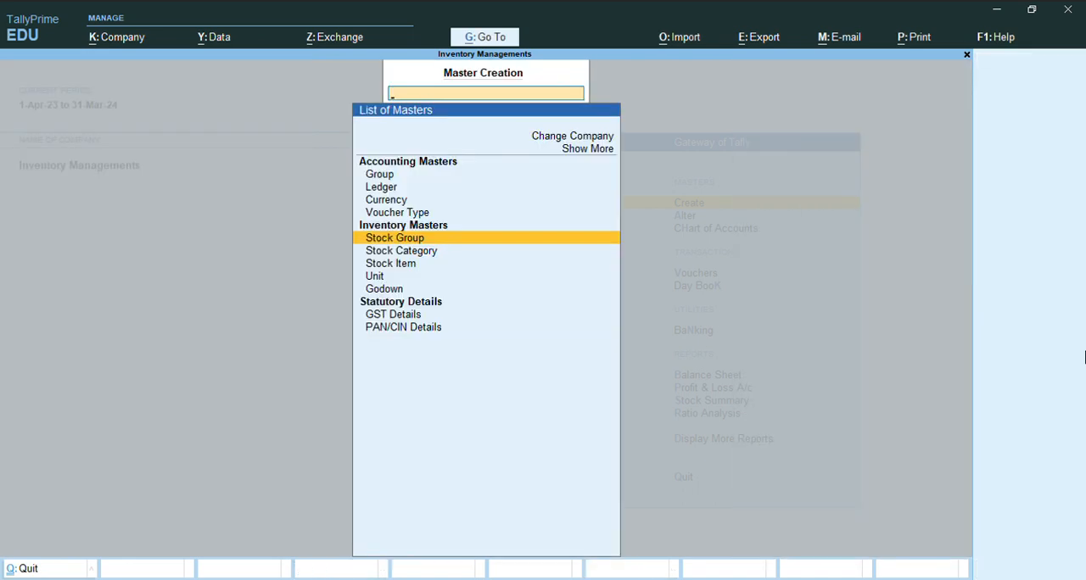
# - Start a new simple unit of measure with the symbol nos and the formal name Number
pyautogui.press('Down')
pyautogui.press('Down')
pyautogui.press('Down')
pyautogui.press('Return')
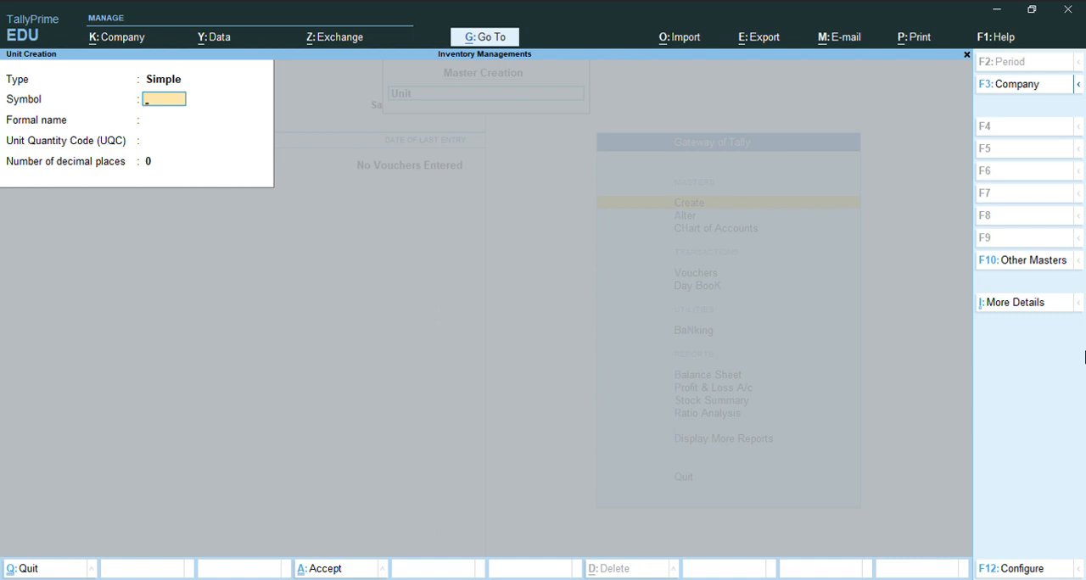
pyautogui.write('nos')
pyautogui.press('Return')
pyautogui.write('Number')
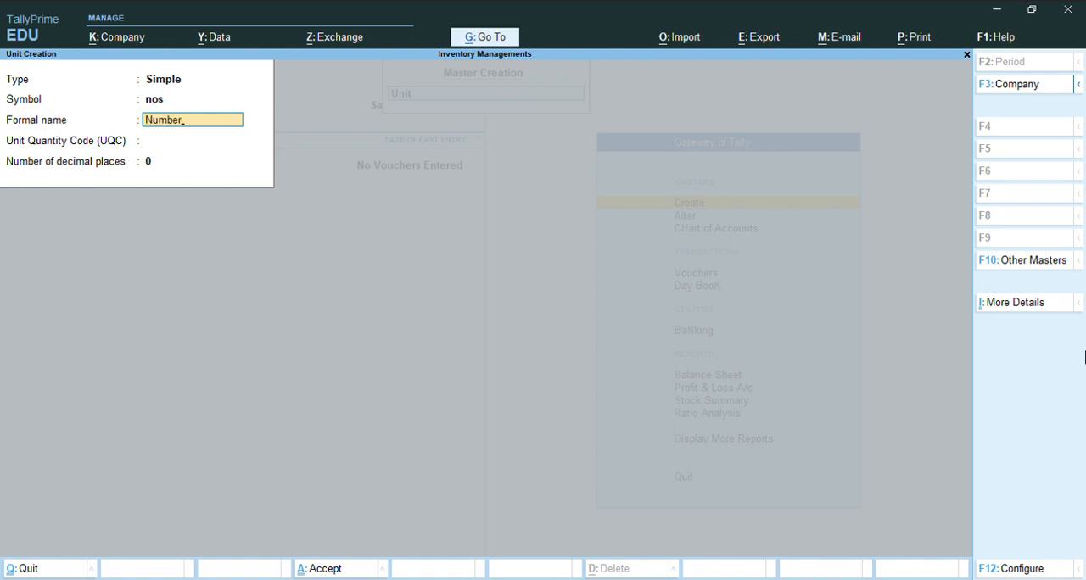
# - Assign the unit quantity code NOS-NUMBERS with 0 decimal places, save the unit and leave unit creation
pyautogui.press('Return')
pyautogui.write('num')
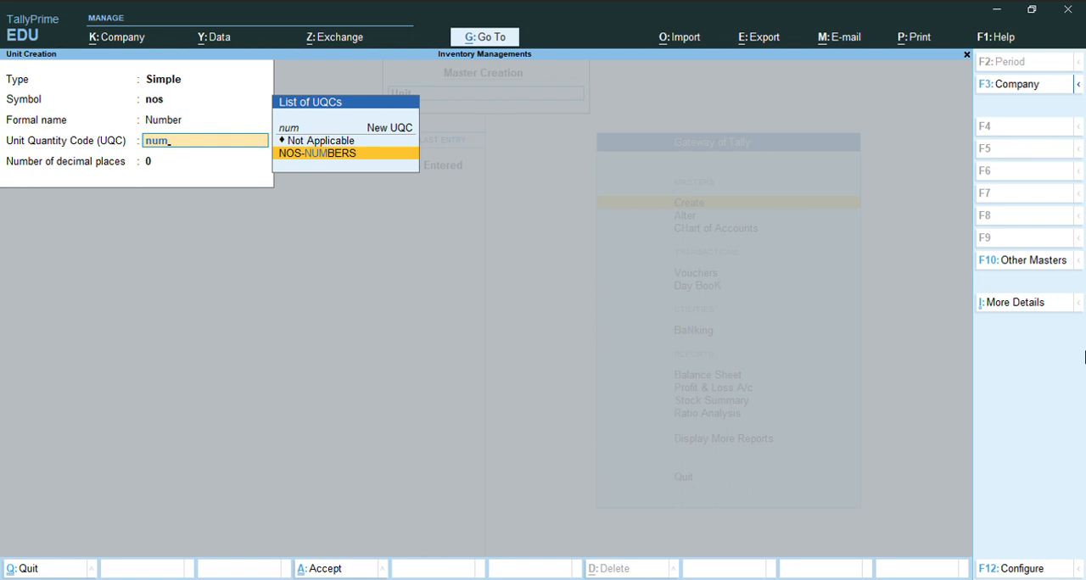
pyautogui.press('Return')
pyautogui.press('BackSpace')
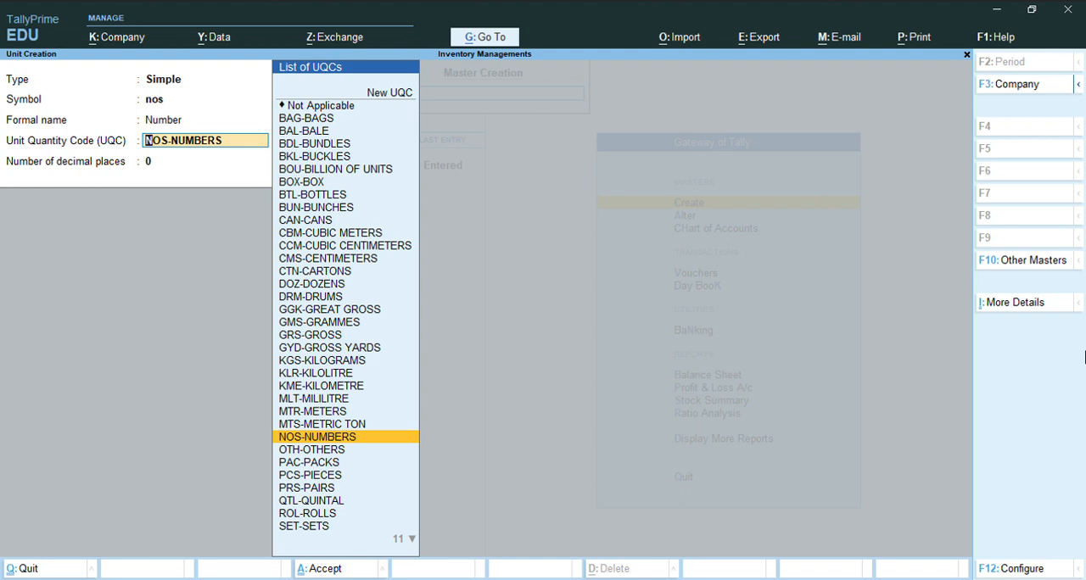
pyautogui.press('Return')
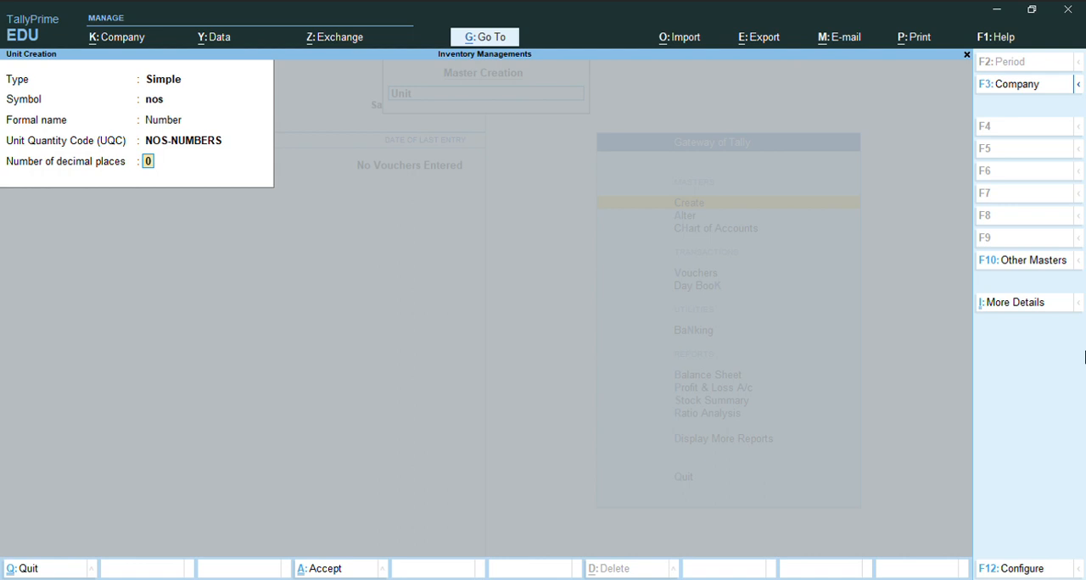
pyautogui.press('Return')
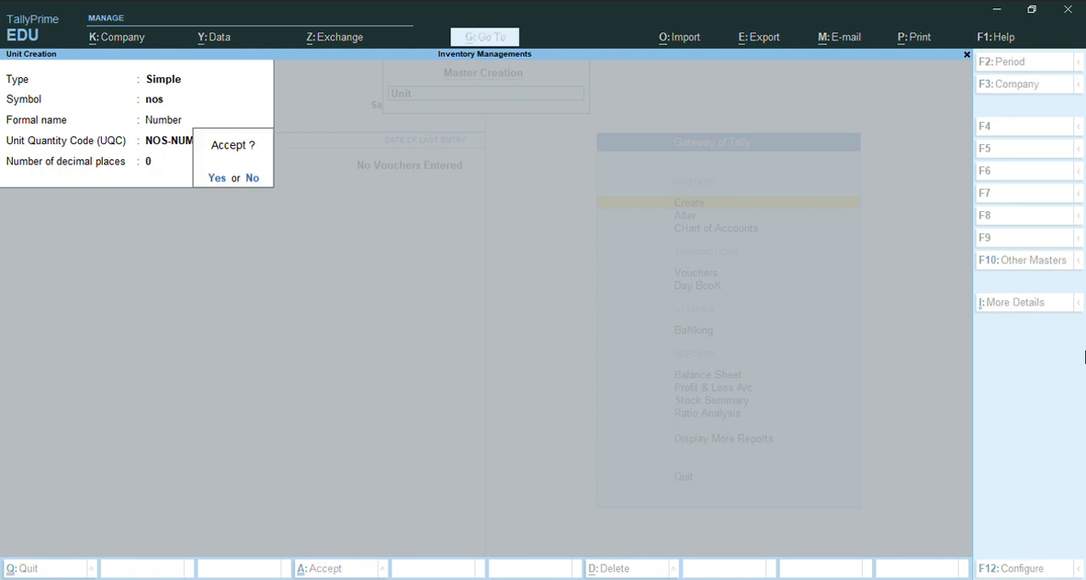
pyautogui.press('Return')
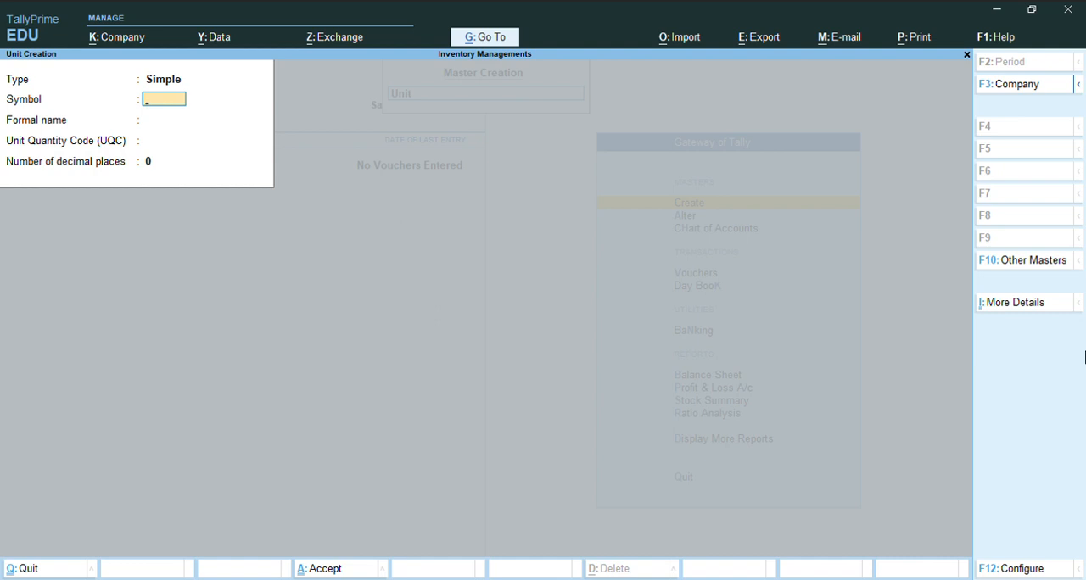
pyautogui.press('Escape')
pyautogui.press('Return')
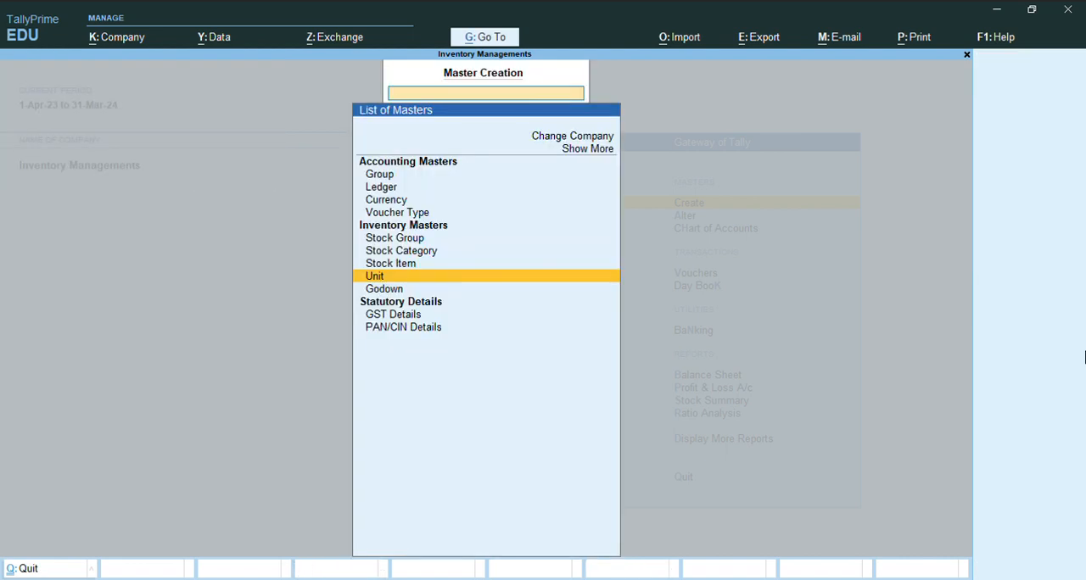
# - Start a new stock item named Lg Tv and place it under the Electronic group
pyautogui.press('Up')
pyautogui.press('Up')
pyautogui.press('Down')
pyautogui.press('Return')
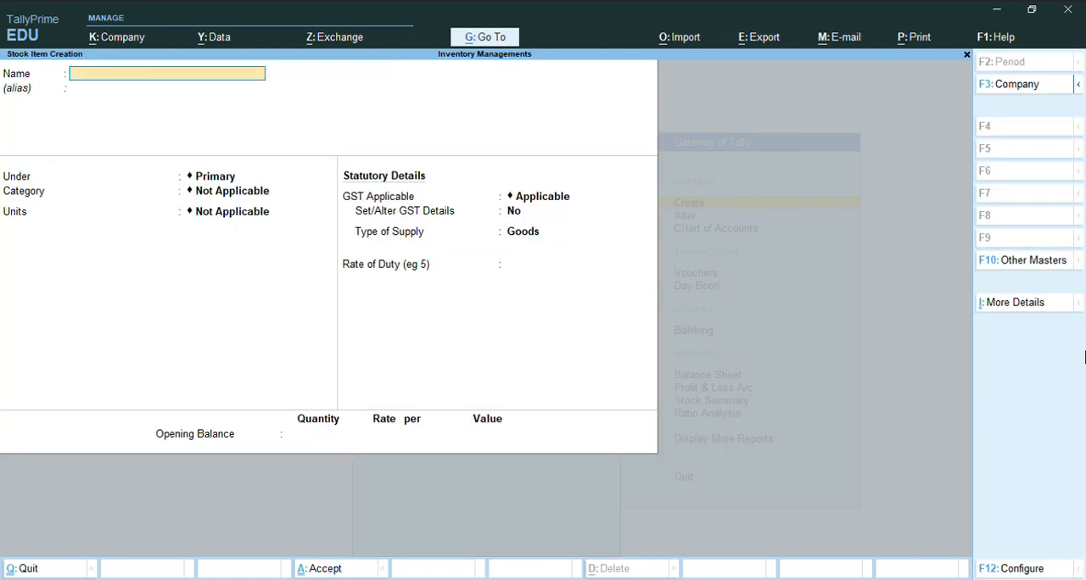
pyautogui.write('Lg Tv')
pyautogui.press('Return')
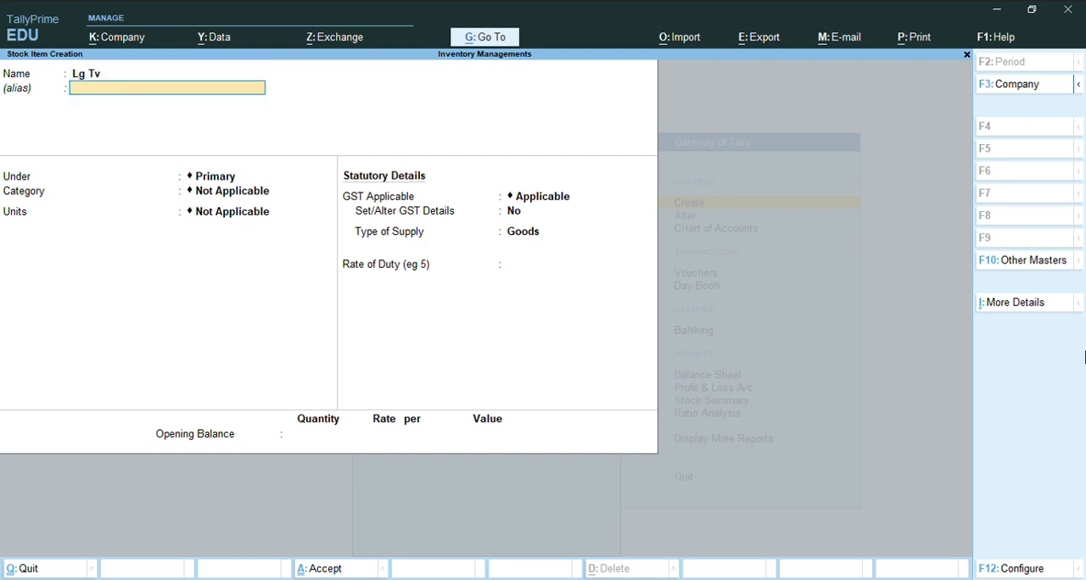
pyautogui.press('Return')
pyautogui.press('Down')
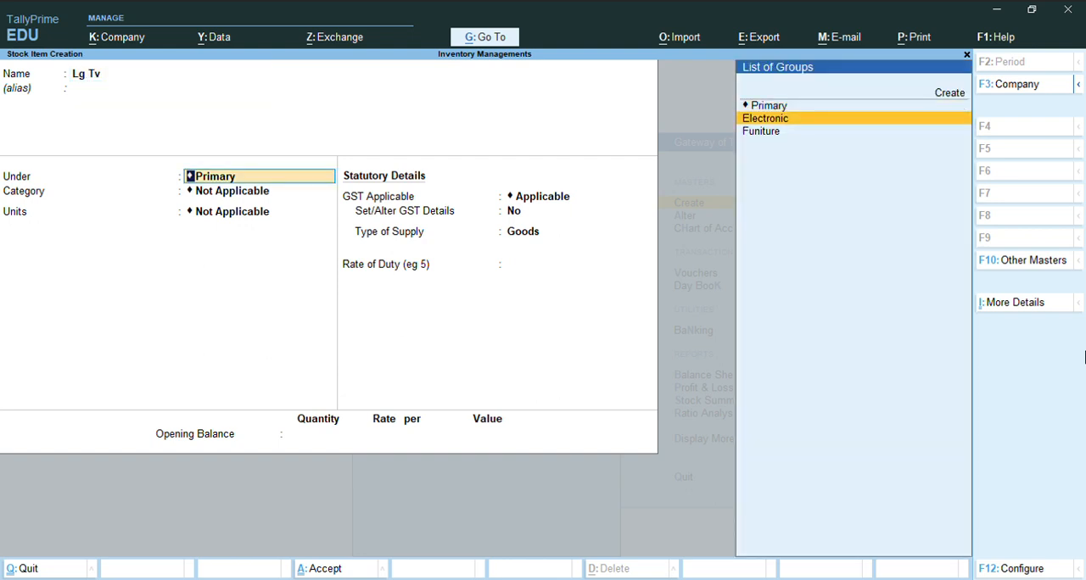
pyautogui.press('Return')
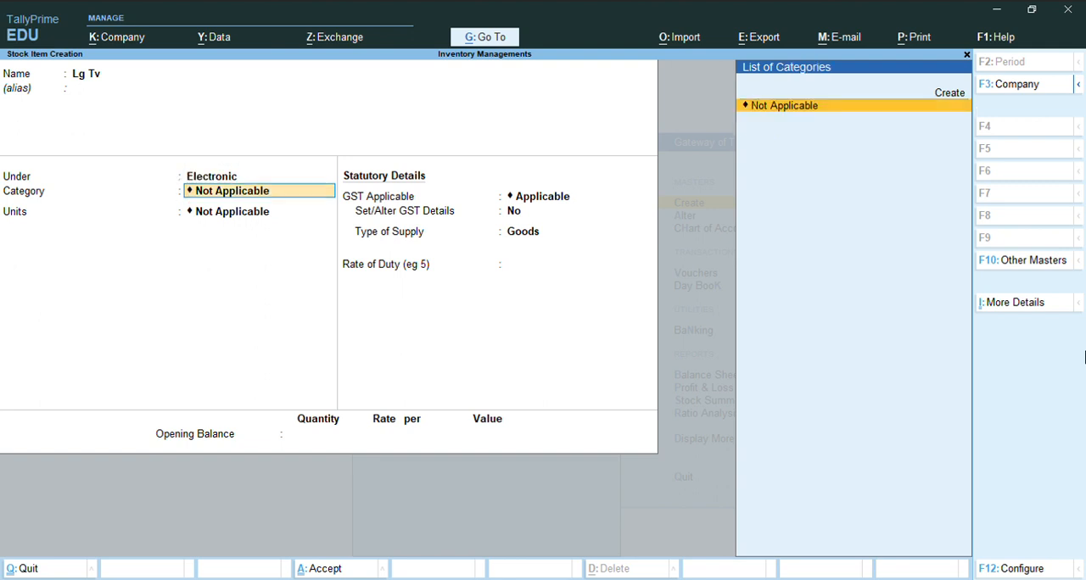
# - Leave the Lg Tv item's category as Not Applicable, set its unit to nos and save it
pyautogui.press('Return')
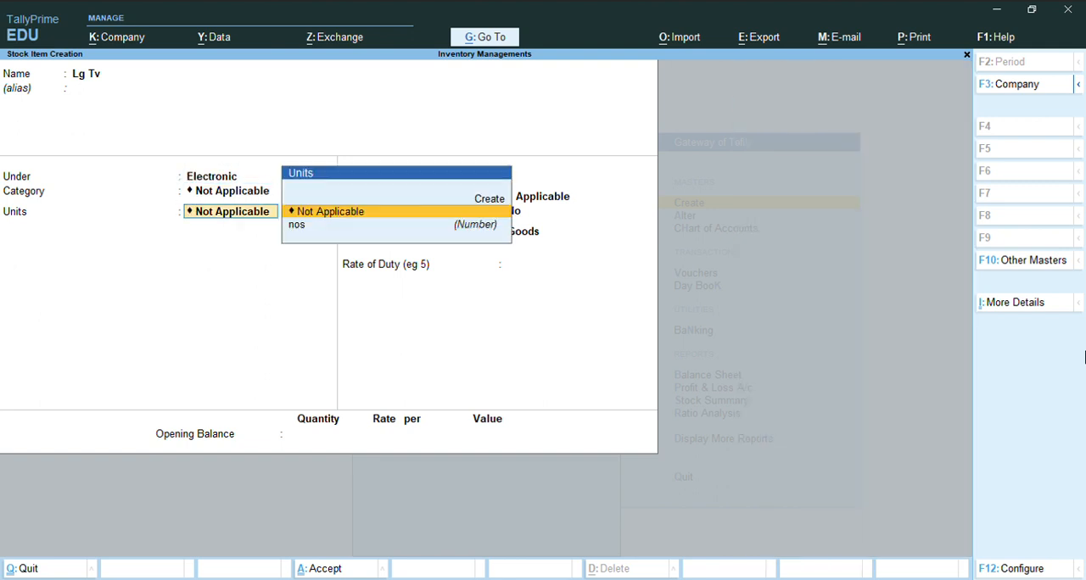
pyautogui.press('Down')
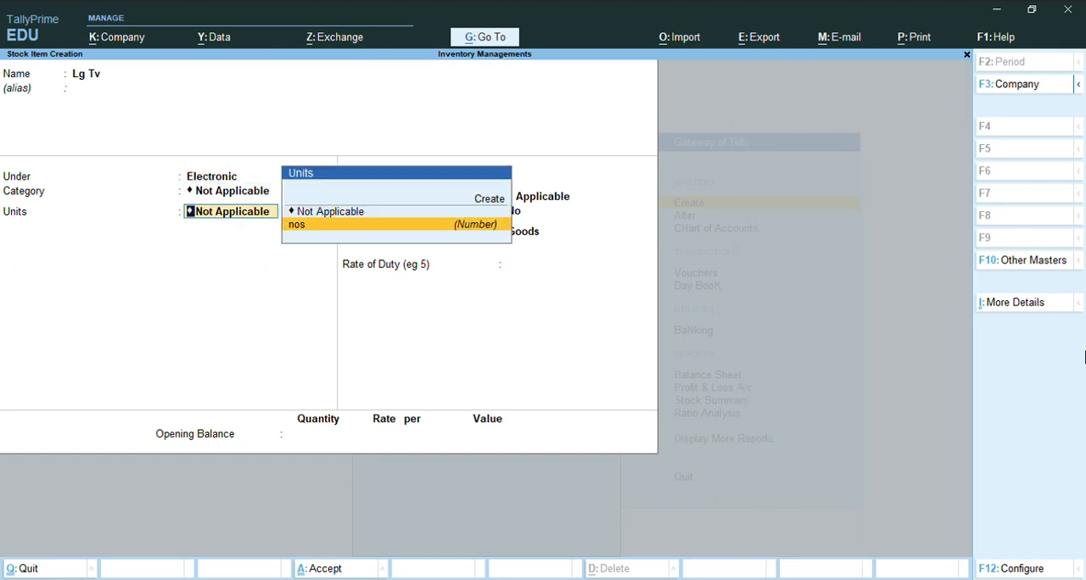
pyautogui.press('Return')
pyautogui.press('Return')
pyautogui.press('Return')
pyautogui.press('Return')
pyautogui.press('Return')
pyautogui.press('Return')
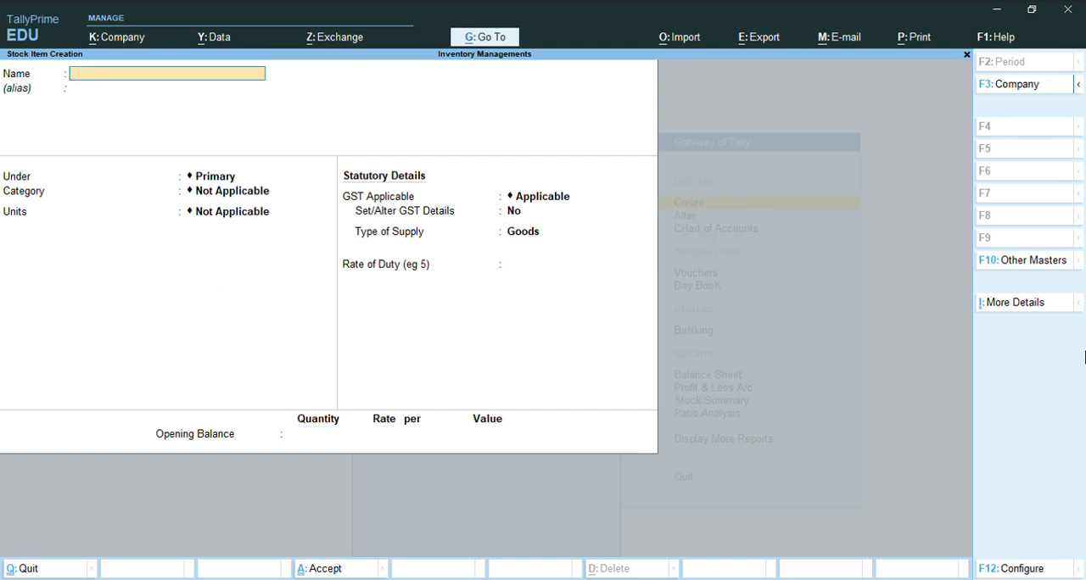
# - Start another stock item named Onida Tv and place it under the Electronic group
pyautogui.write('K')
pyautogui.press('BackSpace')
pyautogui.write('Lg tv')
pyautogui.write('Onida Tv')
pyautogui.press('Return')
pyautogui.press('Return')
pyautogui.press('Down')
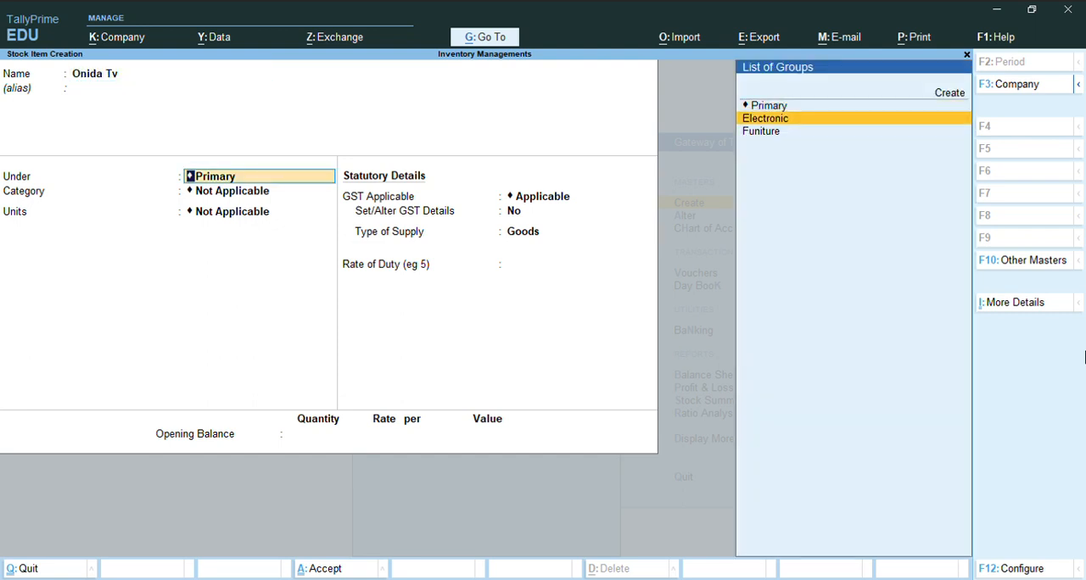
pyautogui.press('Return')
pyautogui.press('Return')
pyautogui.press('Return')
pyautogui.press('Return')
pyautogui.press('Return')
pyautogui.press('Return')
pyautogui.press('Return')
# - Start a stock item named Table and place it under the Funiture group
pyautogui.press('Return')
pyautogui.press('Return')
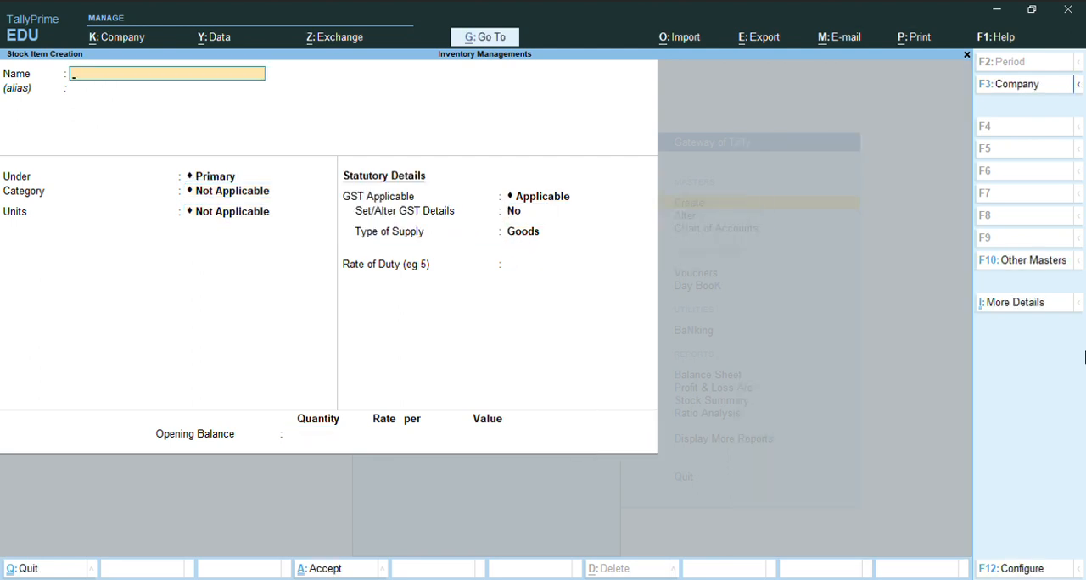
pyautogui.write('Table')
pyautogui.press('Return')
pyautogui.press('Return')
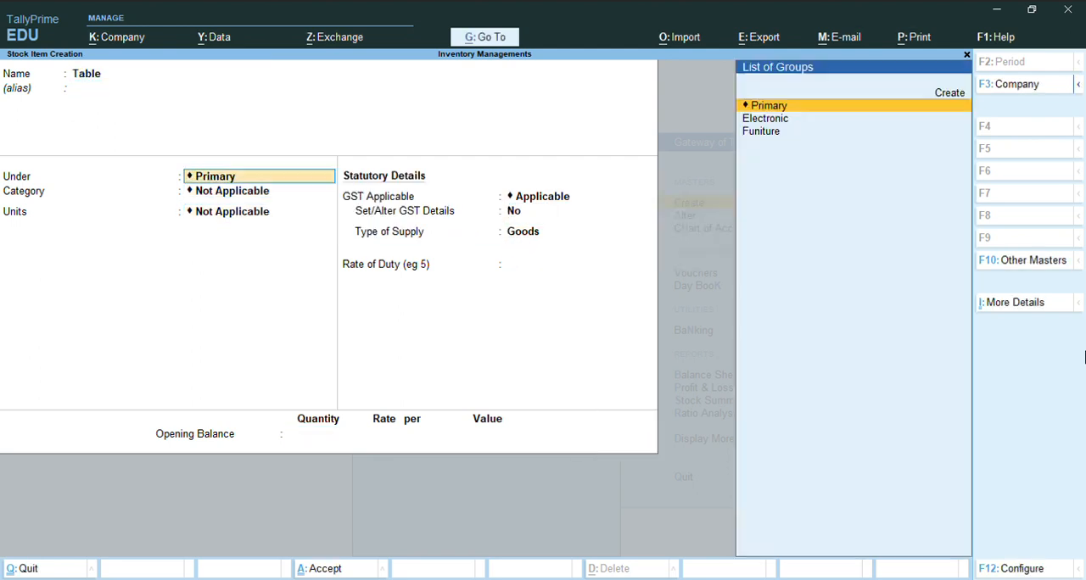
pyautogui.press('Down')
pyautogui.press('Down')
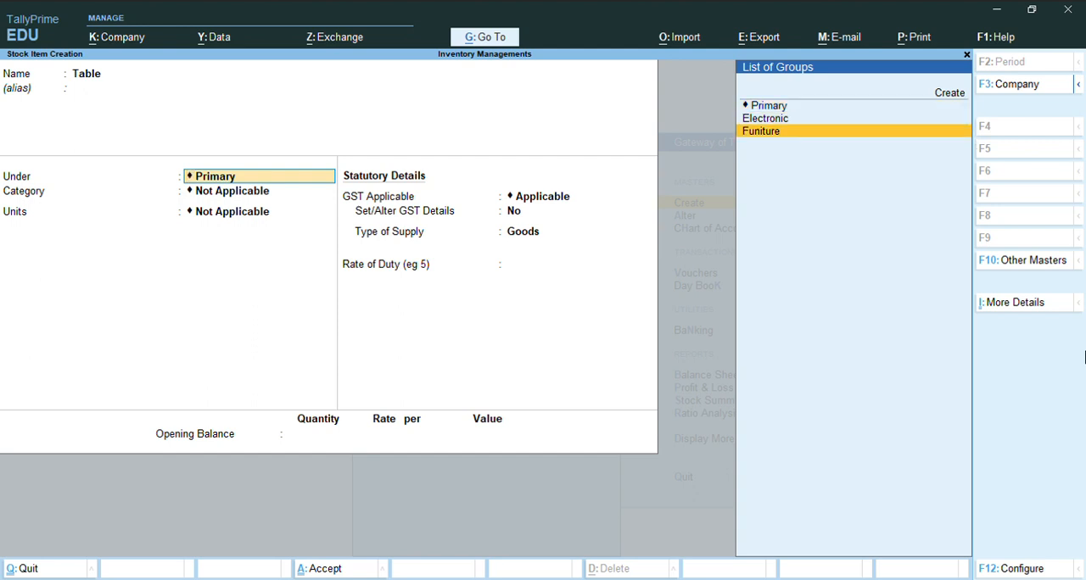
pyautogui.press('Return')
# - Leave the Table item's category as Not Applicable, set its unit to nos and save it
pyautogui.press('Return')
pyautogui.press('Down')
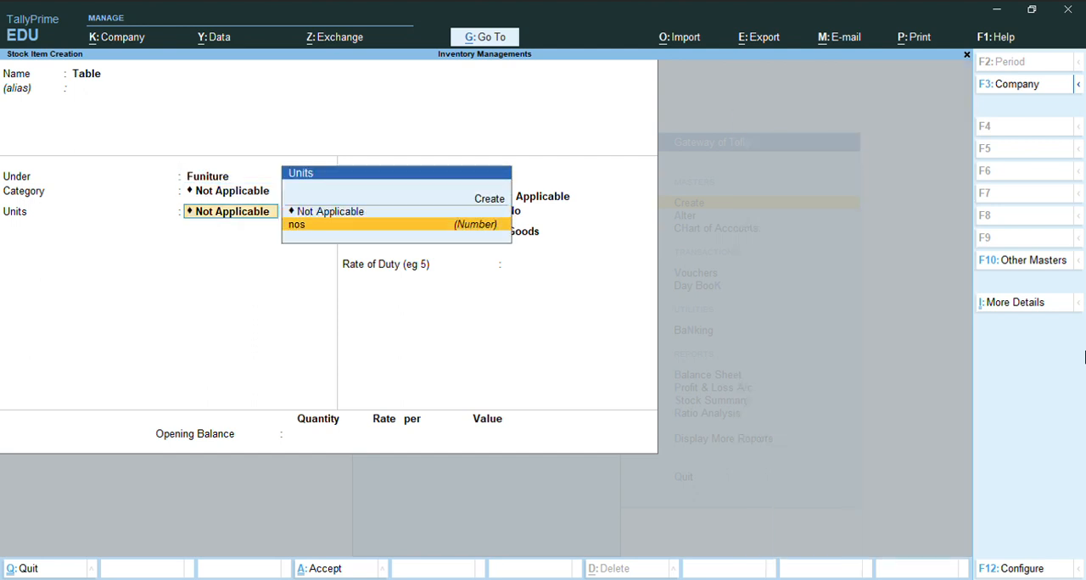
pyautogui.press('Return')
pyautogui.press('Return')
pyautogui.press('Return')
pyautogui.press('Return')
pyautogui.press('Return')
pyautogui.press('Return')
pyautogui.press('Return')
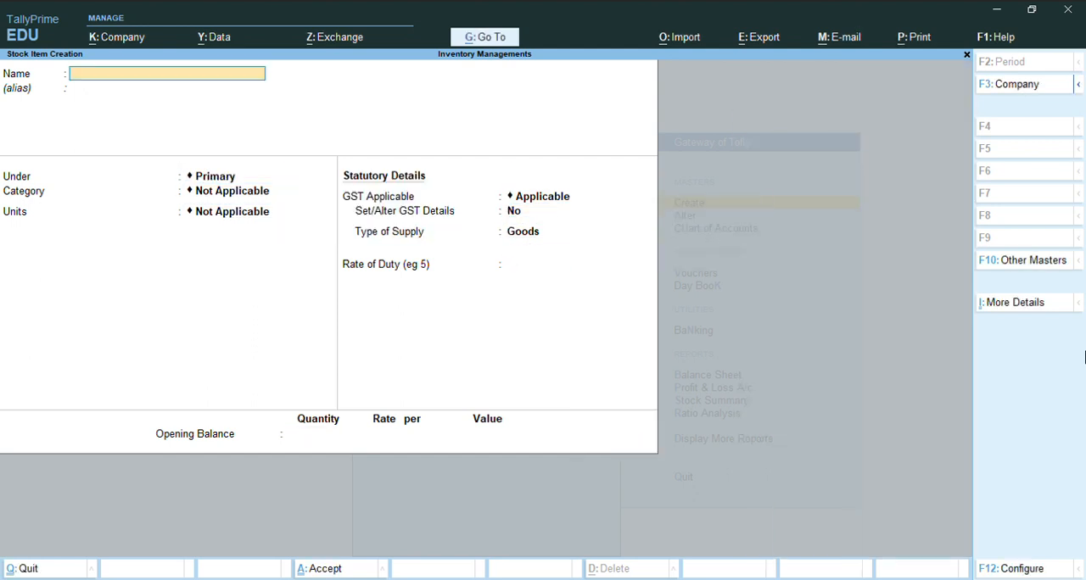
# - Start a stock item named Chair and place it under the Funiture group
pyautogui.write('Chair')
pyautogui.press('Return')
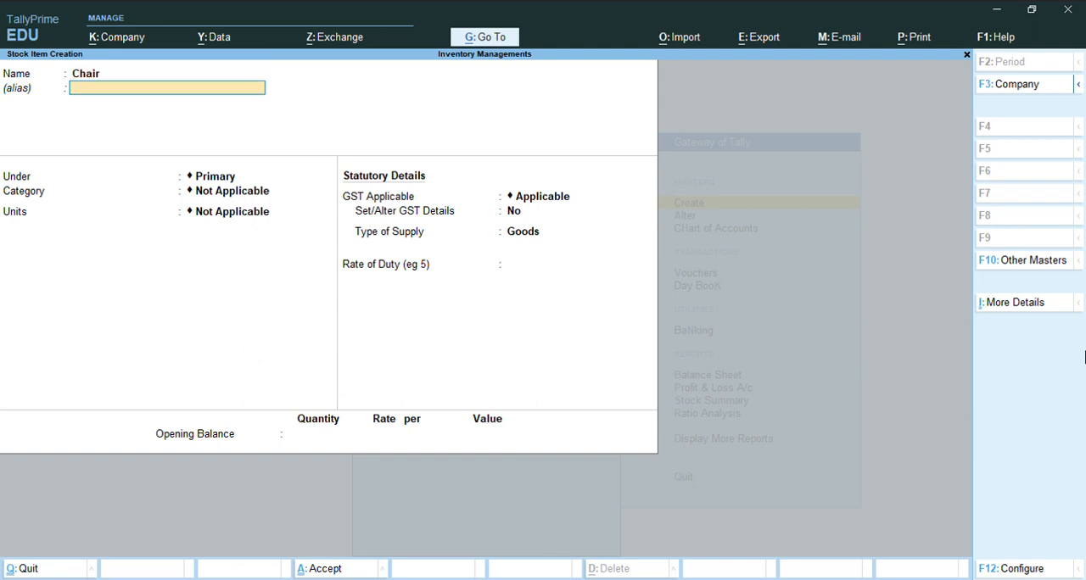
pyautogui.press('Return')
pyautogui.press('Down')
pyautogui.press('Down')
pyautogui.press('Return')
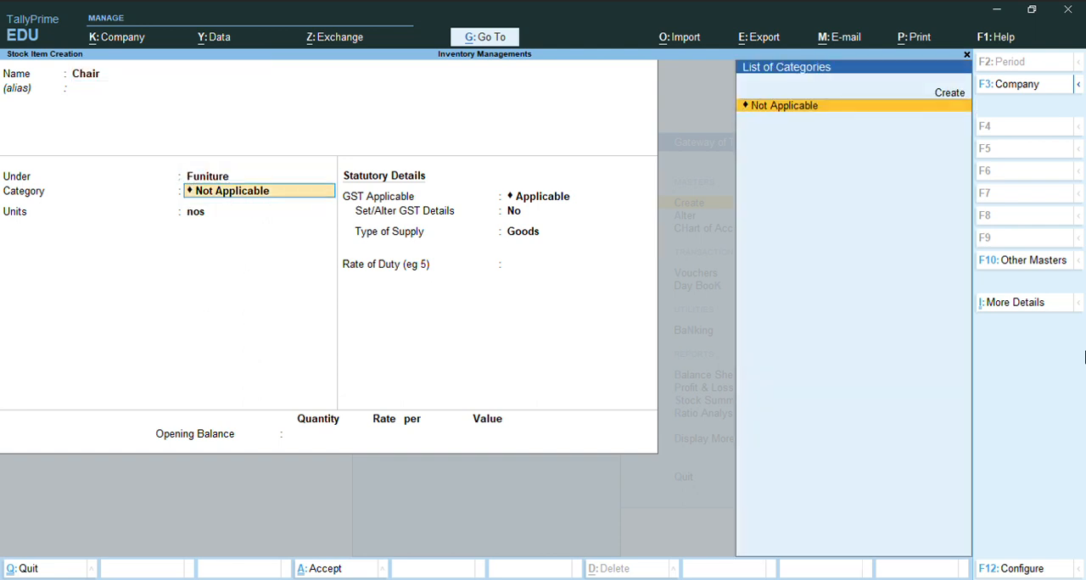
# - Leave the Chair item's category as Not Applicable with unit nos, save it and leave stock item creation
pyautogui.press('Return')
# - Open the creation form for a ledger from the list of accounting masters
pyautogui.press('Return')
pyautogui.press('Return')
pyautogui.press('Return')
pyautogui.press('Return')
pyautogui.press('Return')
pyautogui.press('Return')
pyautogui.press('Return')
pyautogui.press('Escape')
pyautogui.press('Return')
pyautogui.press('Up')
pyautogui.press('Up')
pyautogui.press('Up')
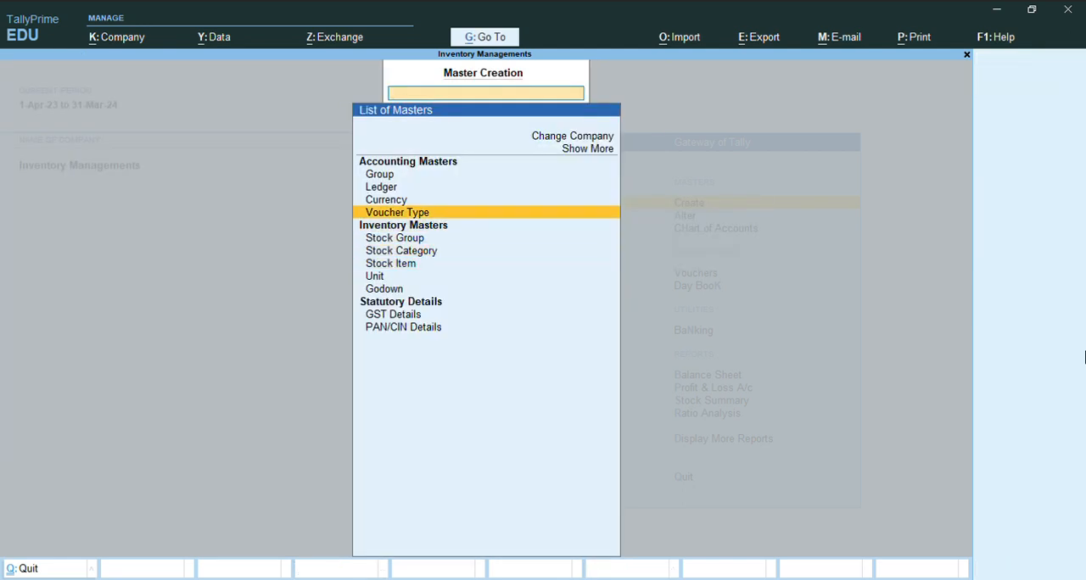
pyautogui.press('Up')
pyautogui.press('Up')
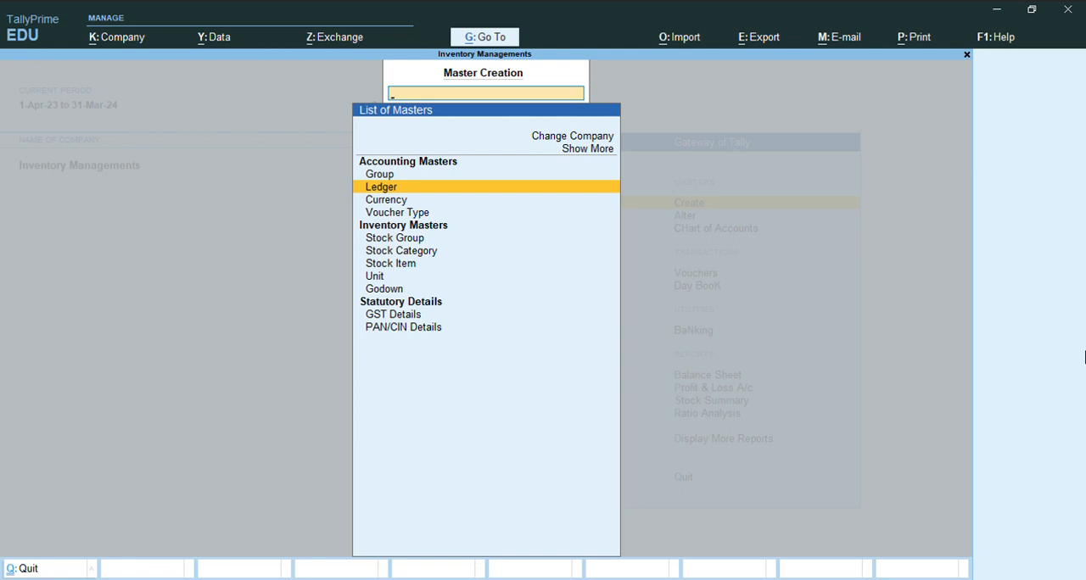
pyautogui.write('p')
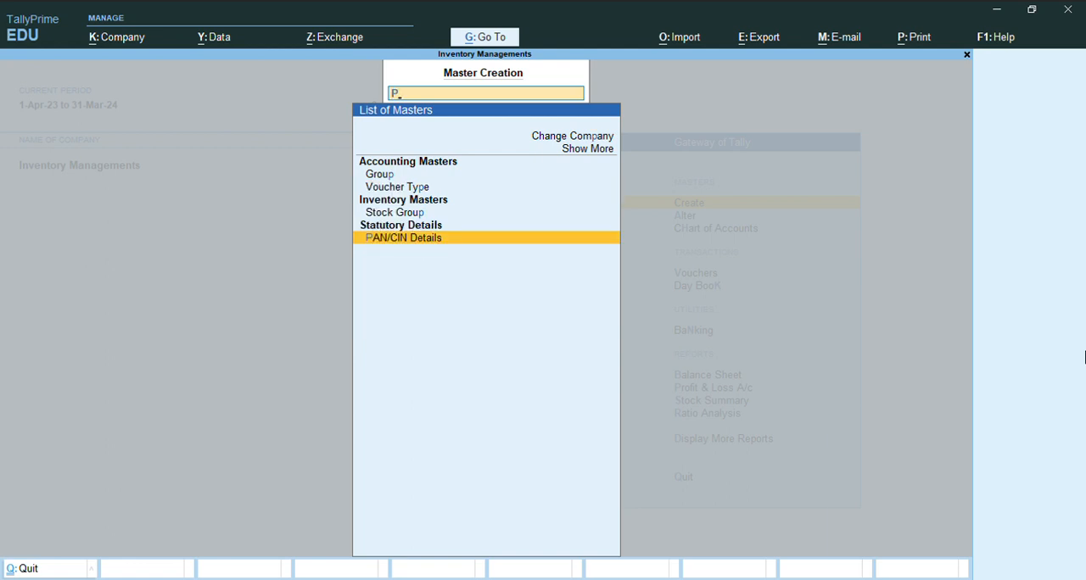
pyautogui.press('BackSpace')
pyautogui.press('Up')
pyautogui.press('Up')
pyautogui.press('Up')
pyautogui.press('Up')
pyautogui.press('Up')
pyautogui.press('Return')
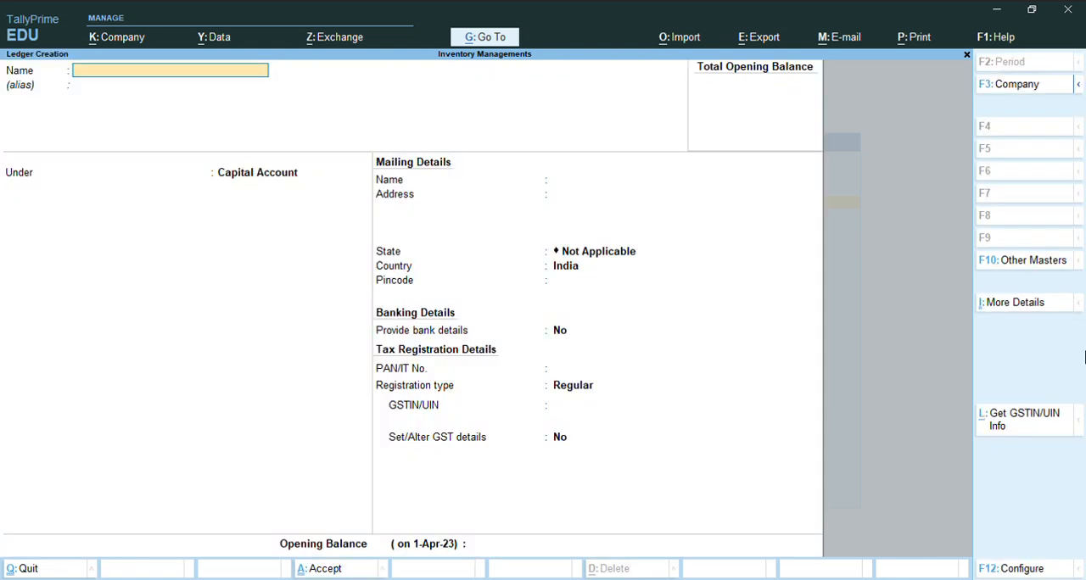
# - Create a ledger named Purchase under Purchase Accounts with no opening balance and save it
pyautogui.write('Purchase')
pyautogui.press('Return')
pyautogui.write('Pur')
pyautogui.press('Return')
pyautogui.press('Return')
pyautogui.press('Return')
# - Create a ledger named Sale under Sales Accounts with the default details and save it
pyautogui.press('Return')
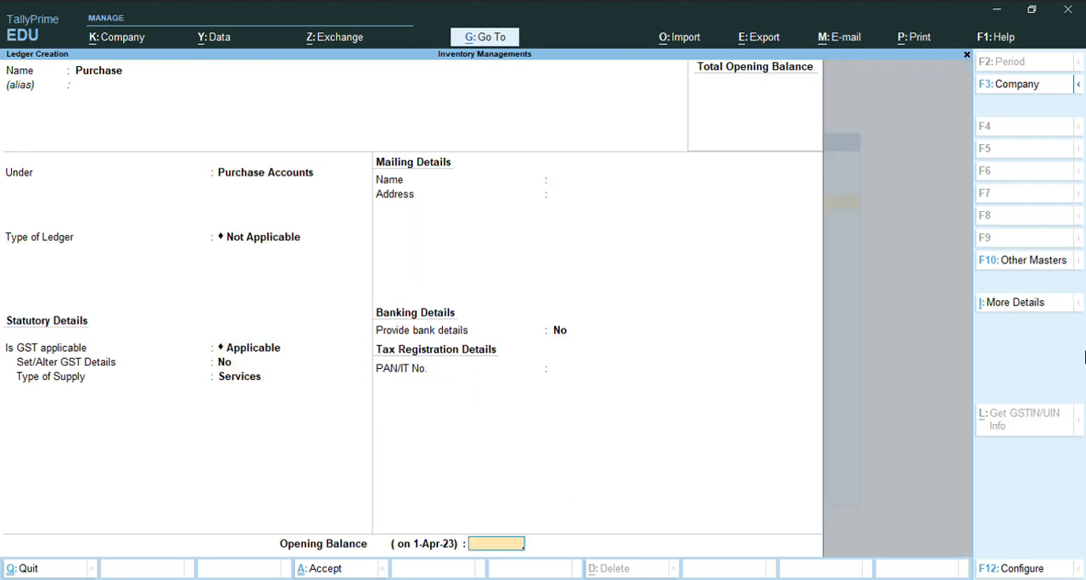
pyautogui.press('Return')
pyautogui.write('Sale')
pyautogui.press('Return')
pyautogui.write('Sale')
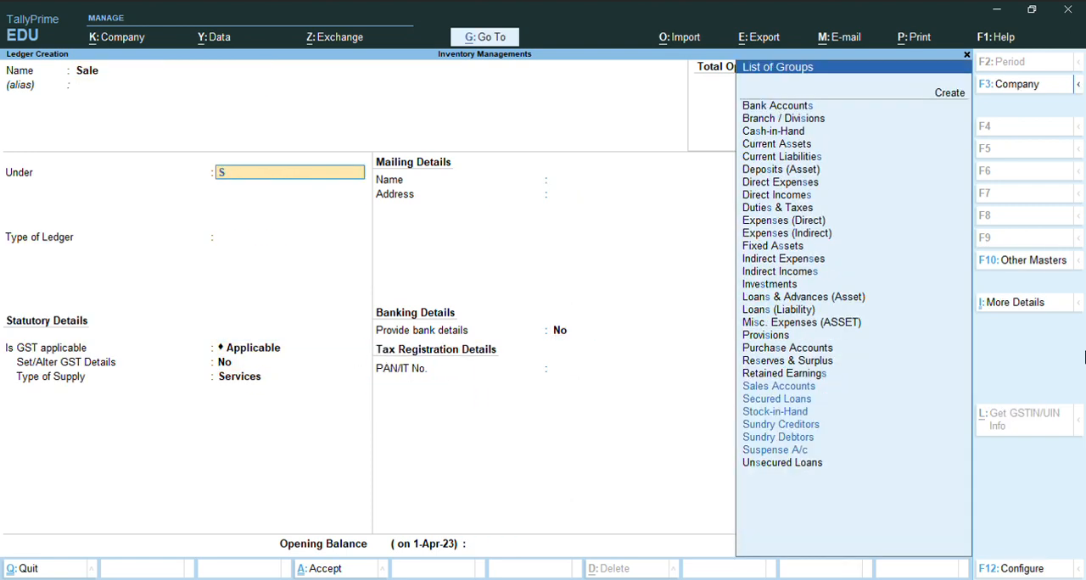
pyautogui.press('Return')
pyautogui.press('Return')
pyautogui.press('Return')
pyautogui.press('Return')
pyautogui.press('Return')
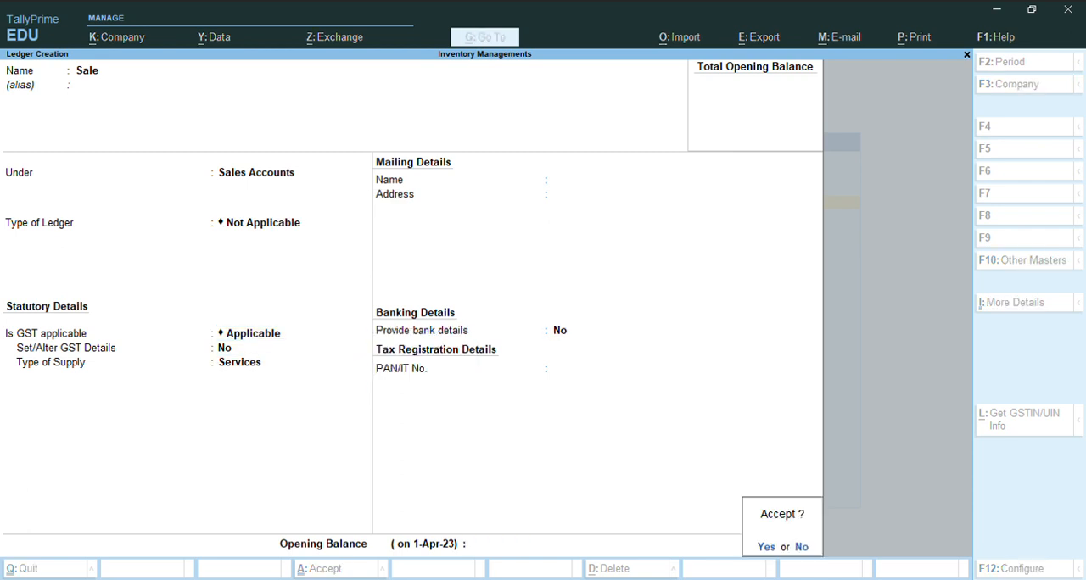
pyautogui.press('Return')
# - Create a ledger with the supplier's name under Sundry Creditors and save it
pyautogui.write('Rohit Supplier')
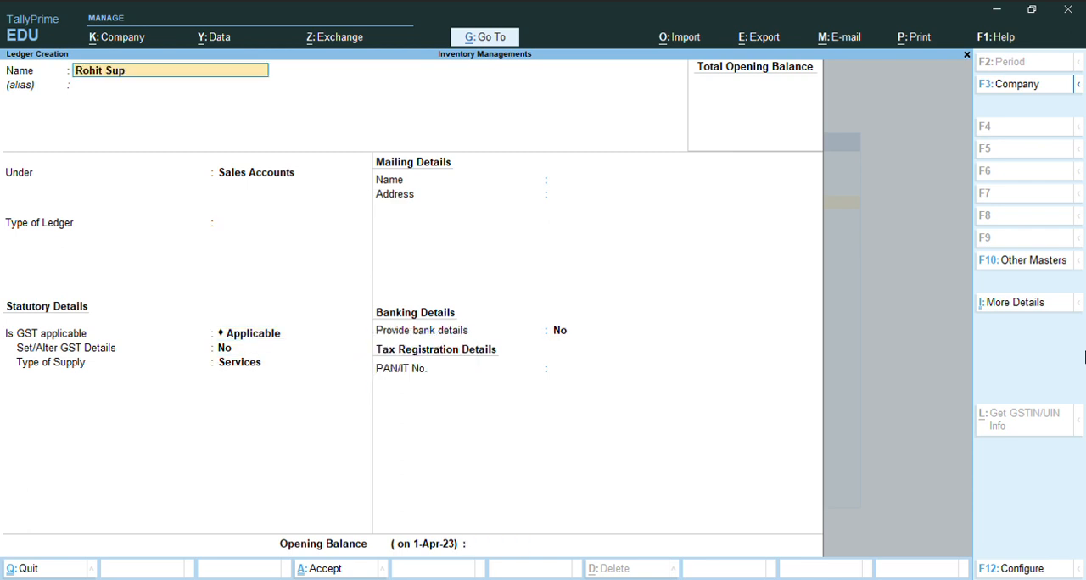
pyautogui.press('Return')
pyautogui.press('Return')
pyautogui.write('Su')
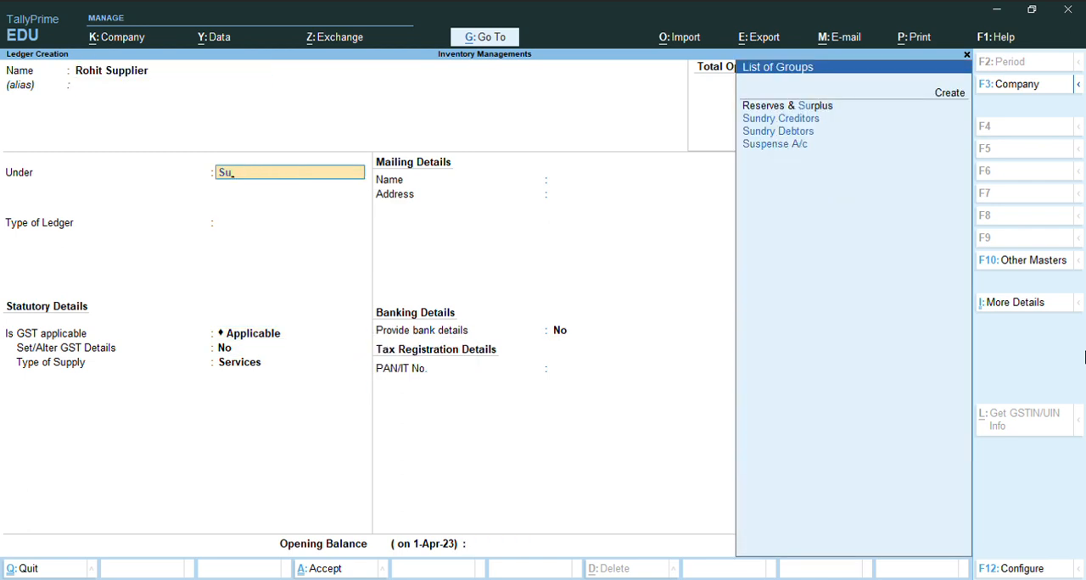
pyautogui.press('Down')
pyautogui.press('Return')
pyautogui.hotkey('ctrl', 'a')
# - Create a ledger with the customer's name under Sundry Debtors and save it
pyautogui.write('Mohit Custuma')
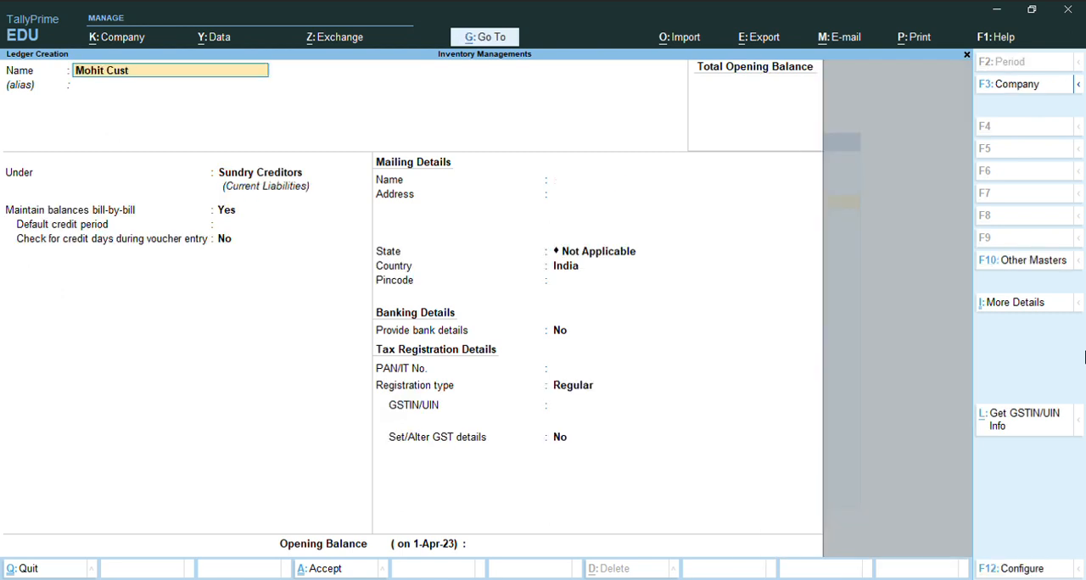
pyautogui.press('Return')
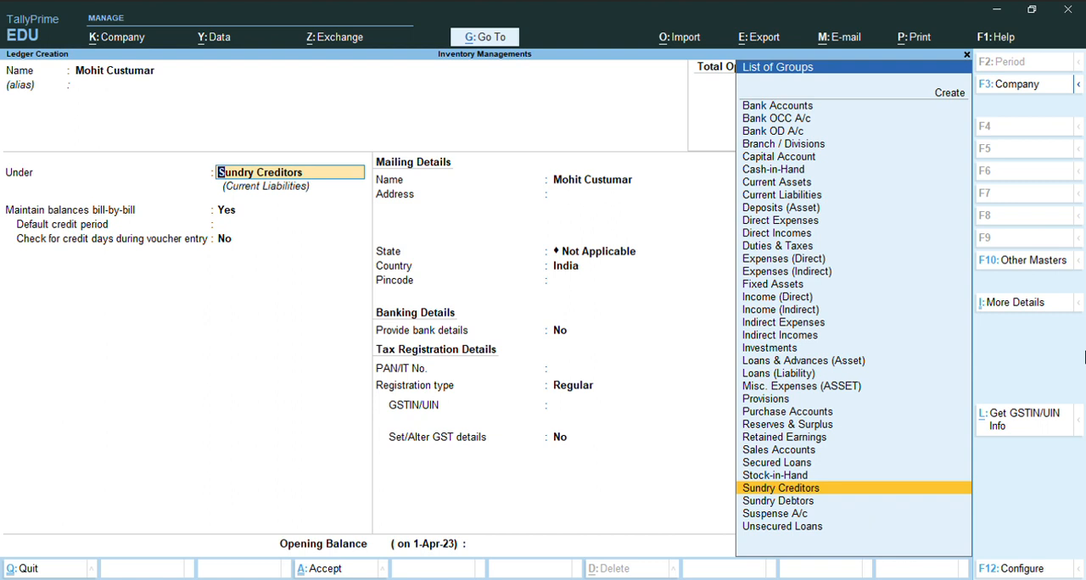
pyautogui.press('Down')
pyautogui.press('Return')
pyautogui.hotkey('ctrl', 'a')
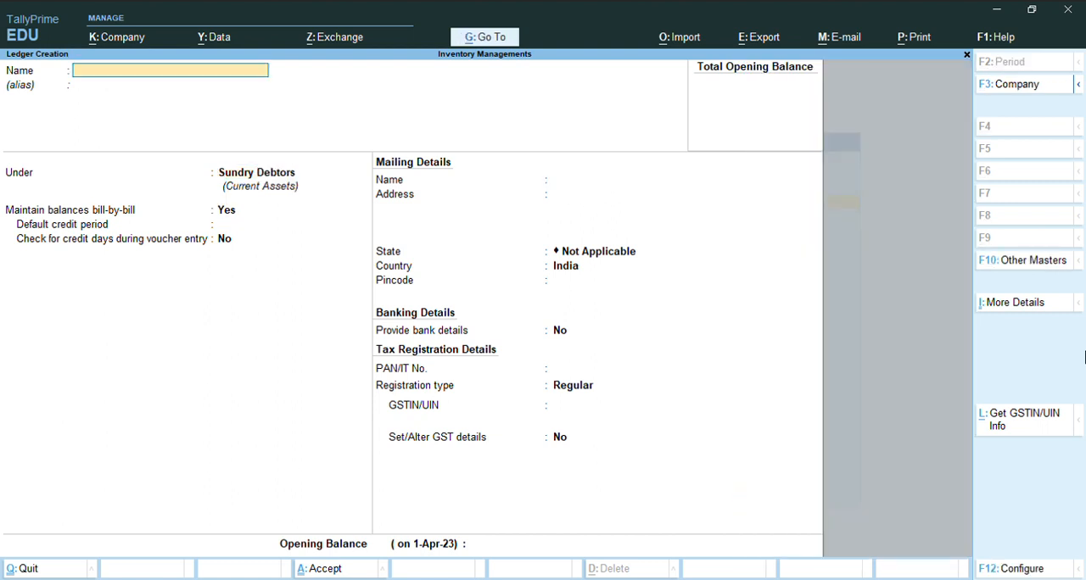
# - Create a ledger named Bank under Bank Accounts and save it
pyautogui.write('Bank')
pyautogui.press('Return')
pyautogui.write('Ba')
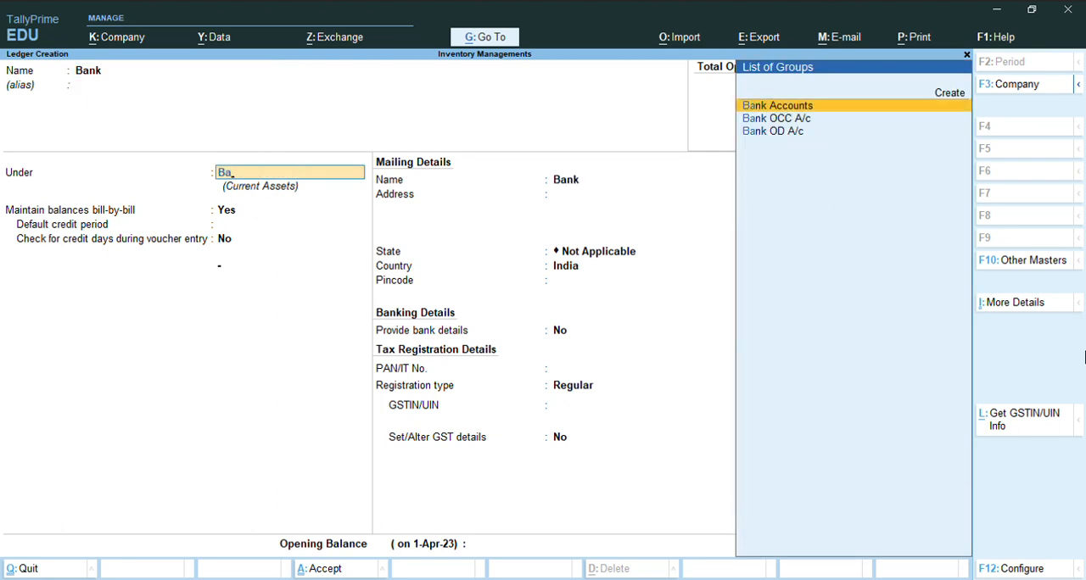
pyautogui.press('Return')
pyautogui.hotkey('ctrl', 'a')
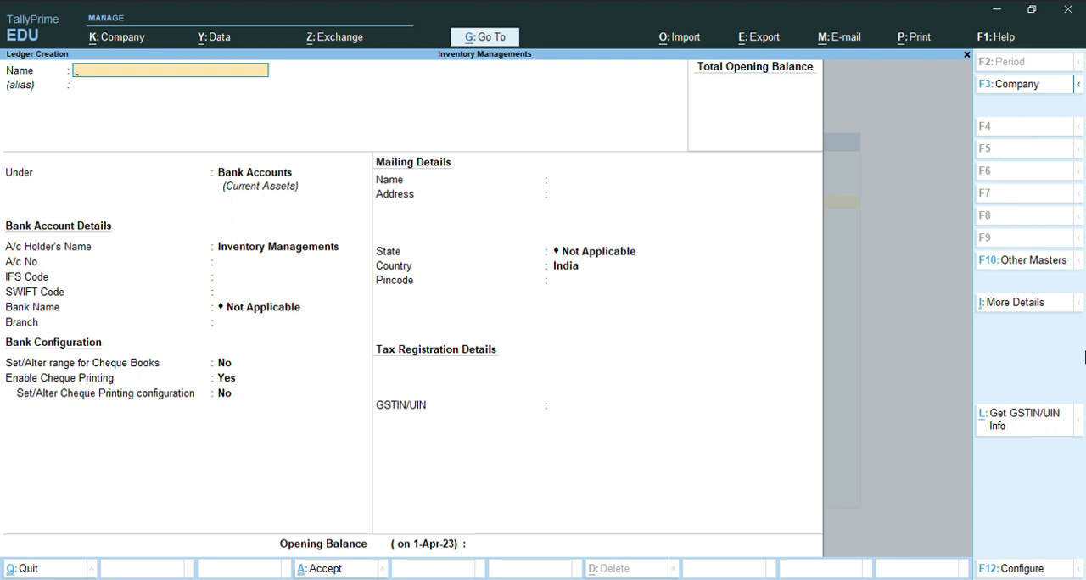
# - Leave ledger creation, open a new purchase voucher and check its available voucher modes
pyautogui.press('Escape')
pyautogui.press('Escape')
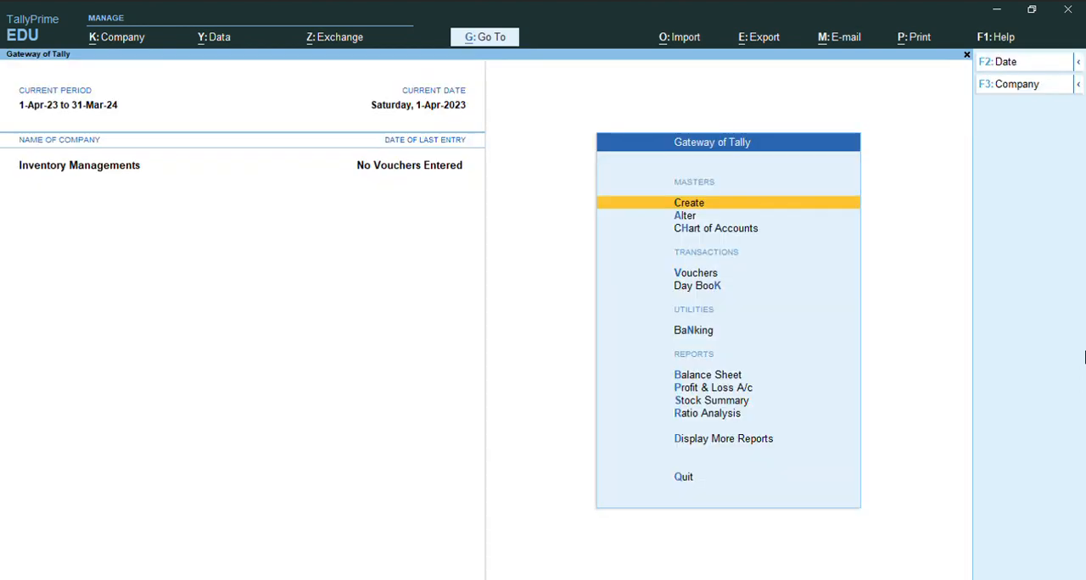
pyautogui.press('Down')
pyautogui.press('Down')
pyautogui.press('Down')
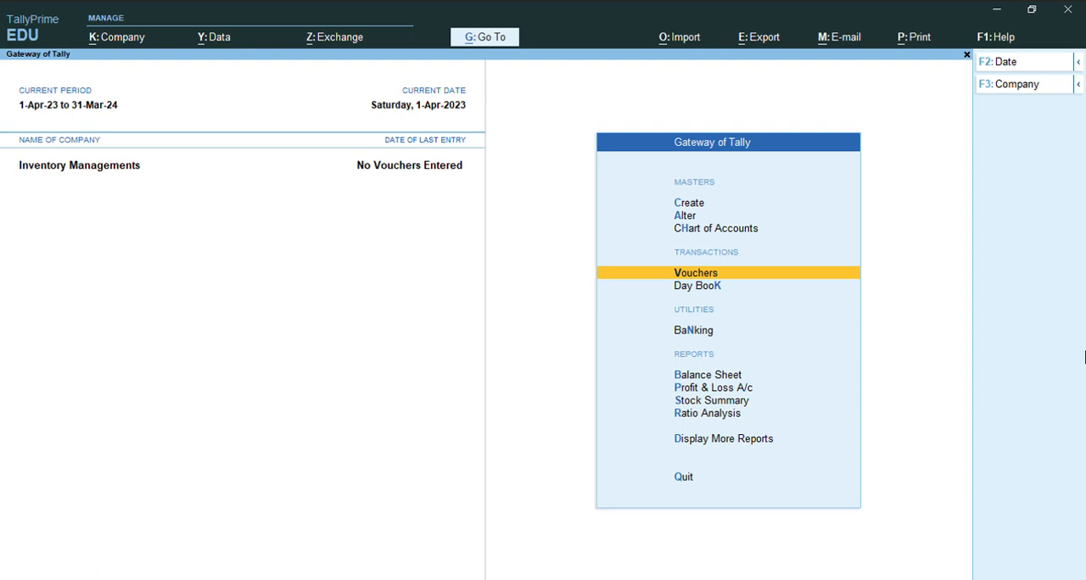
pyautogui.press('Return')
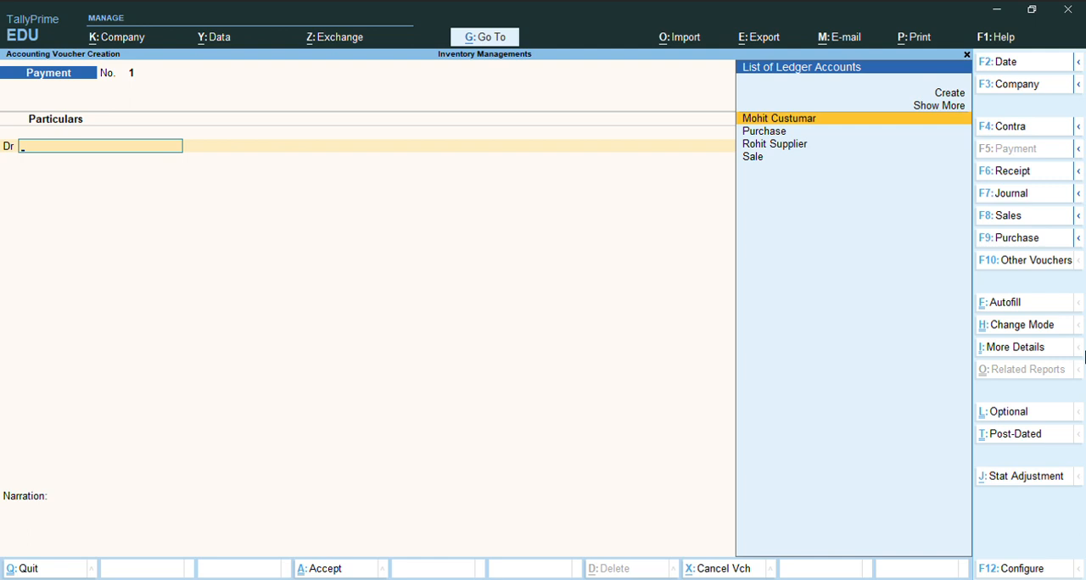
pyautogui.press('F9')
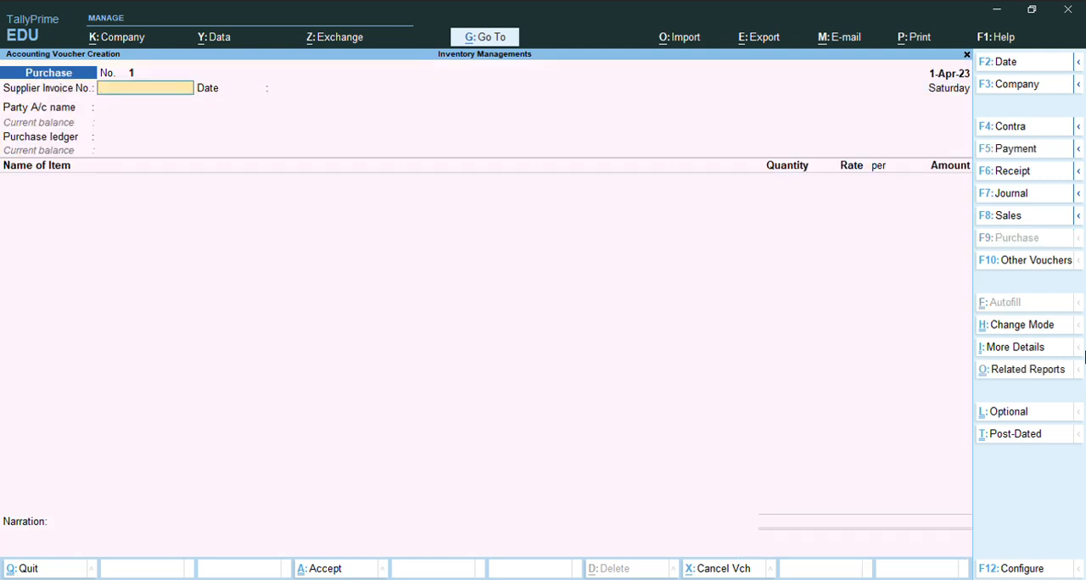
pyautogui.hotkey('ctrl', 'h')
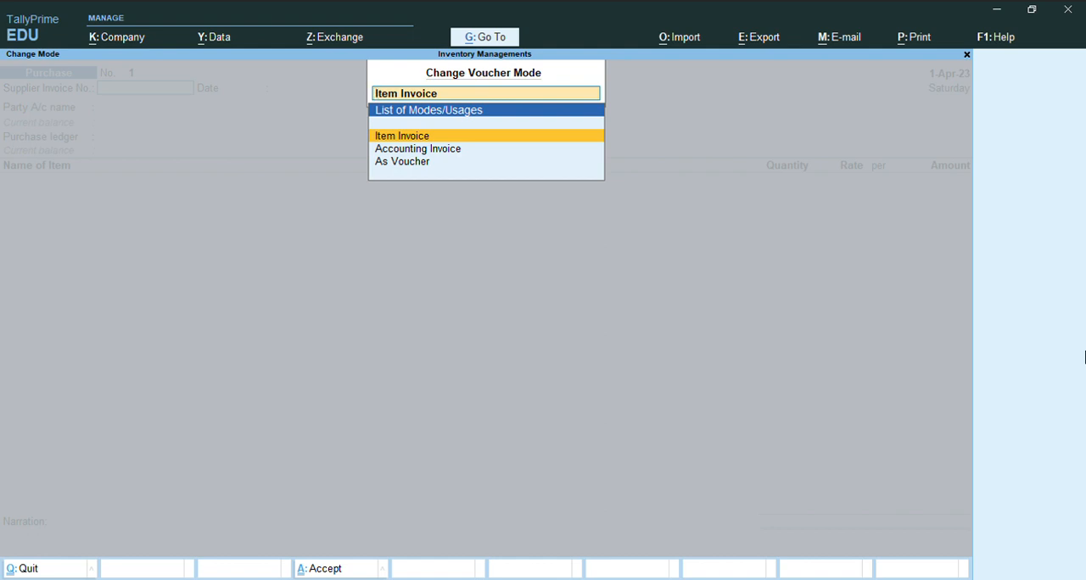
pyautogui.press('Escape')
pyautogui.press('Escape')
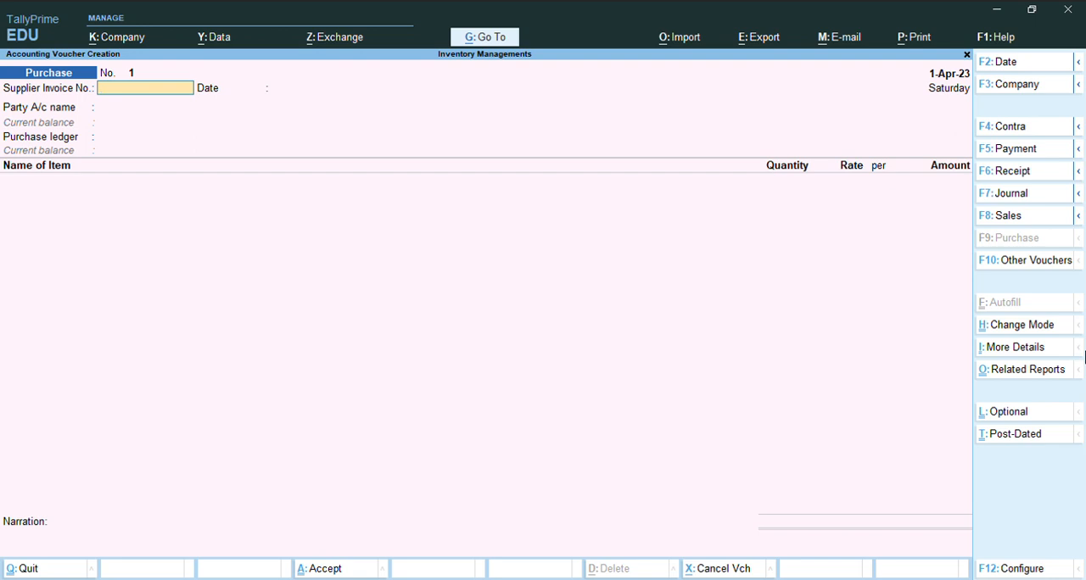
# - Set the supplier invoice number to 123 and accept 1-Apr-23 as its date
pyautogui.write('123')
pyautogui.press('Return')
pyautogui.press('Return')
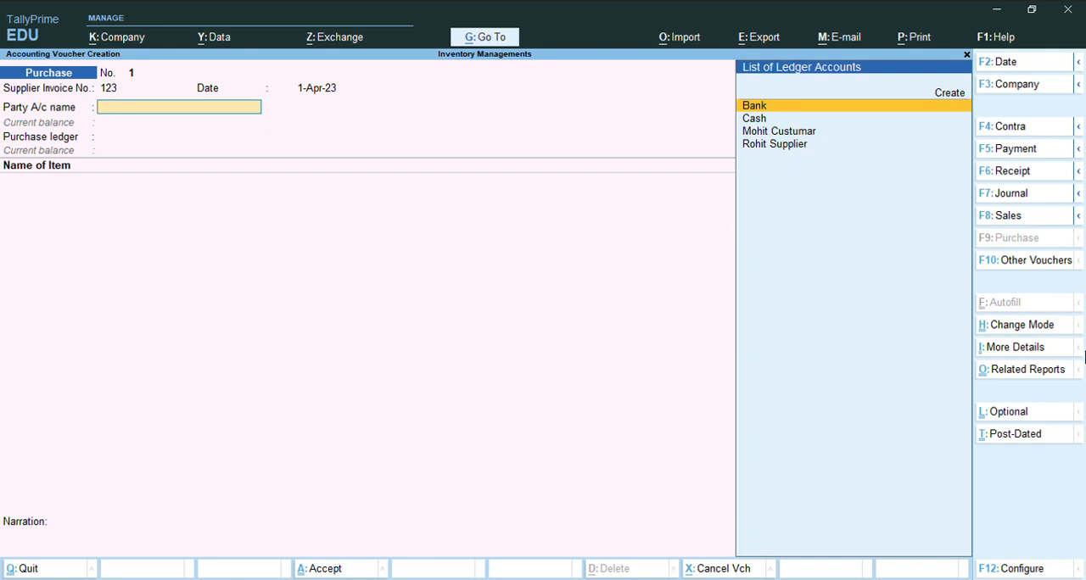
# - Choose Cash as the party account of the purchase voucher
pyautogui.press('Down')
pyautogui.press('Down')
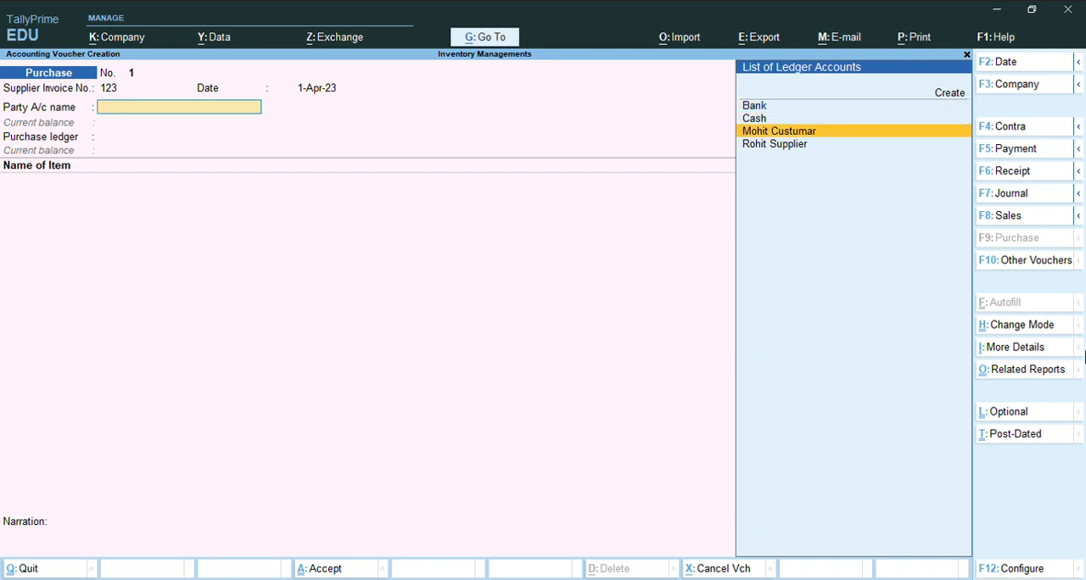
pyautogui.press('Up')
pyautogui.press('Up')
pyautogui.press('Down')
pyautogui.press('Down')
pyautogui.press('Down')
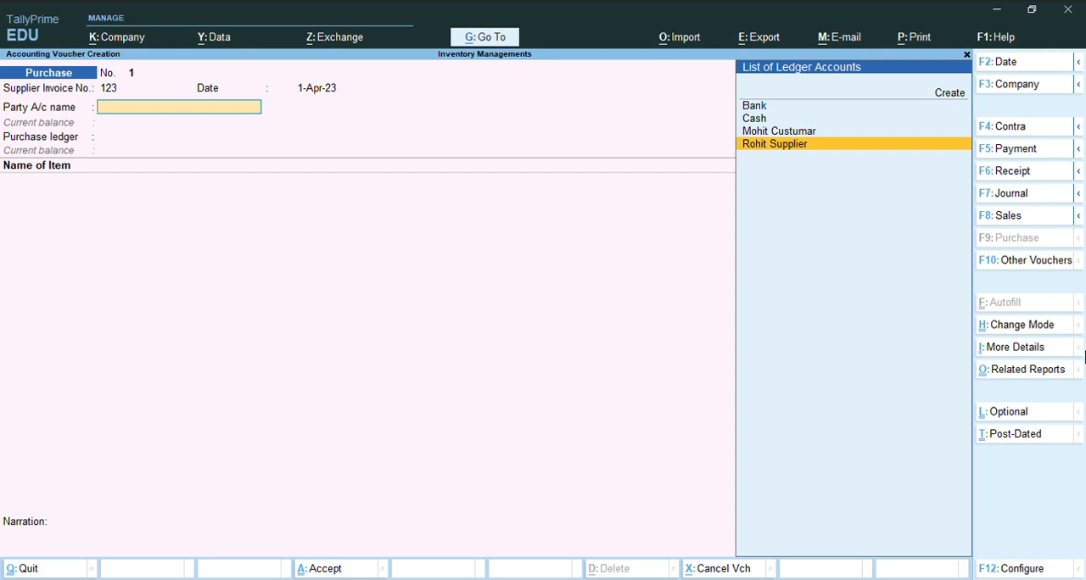
pyautogui.press('Up')
pyautogui.press('Up')
pyautogui.press('Up')
pyautogui.press('Down')
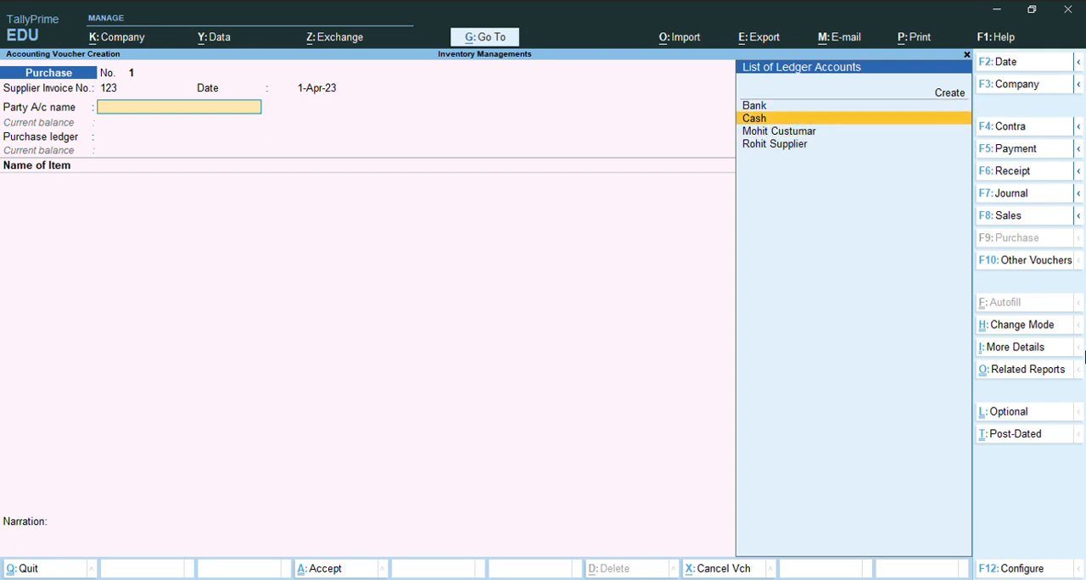
pyautogui.press('Return')
pyautogui.press('Return')
pyautogui.press('Return')
pyautogui.press('Return')
pyautogui.press('Return')
pyautogui.press('Return')
pyautogui.press('Return')
pyautogui.press('Return')
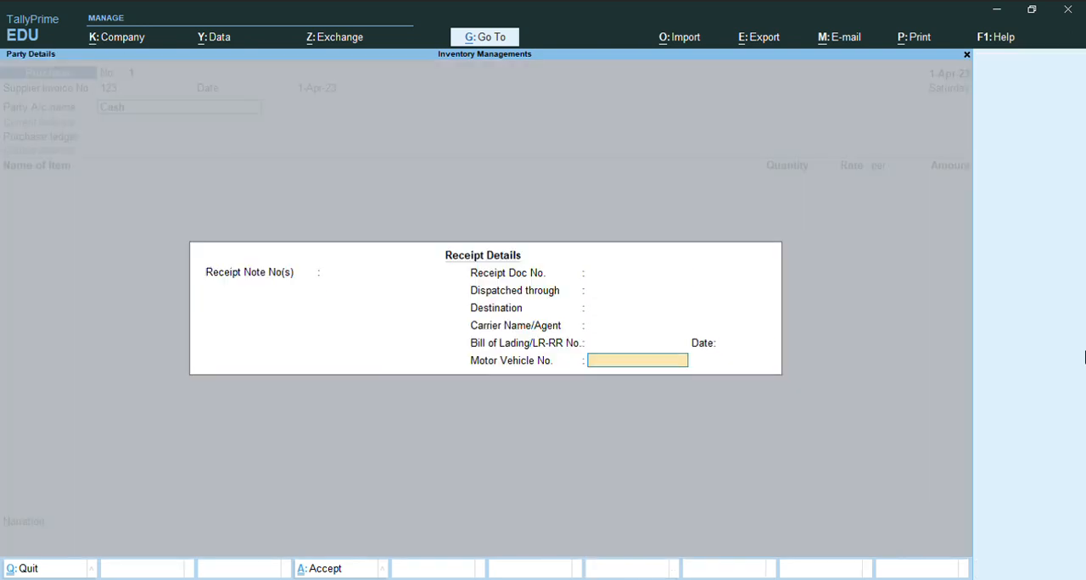
# - Leave the receipt details blank, accept the party details and select Purchase as the purchase ledger
pyautogui.press('Return')
pyautogui.press('Return')
pyautogui.press('Return')
pyautogui.press('Return')
pyautogui.press('Return')
pyautogui.press('Return')
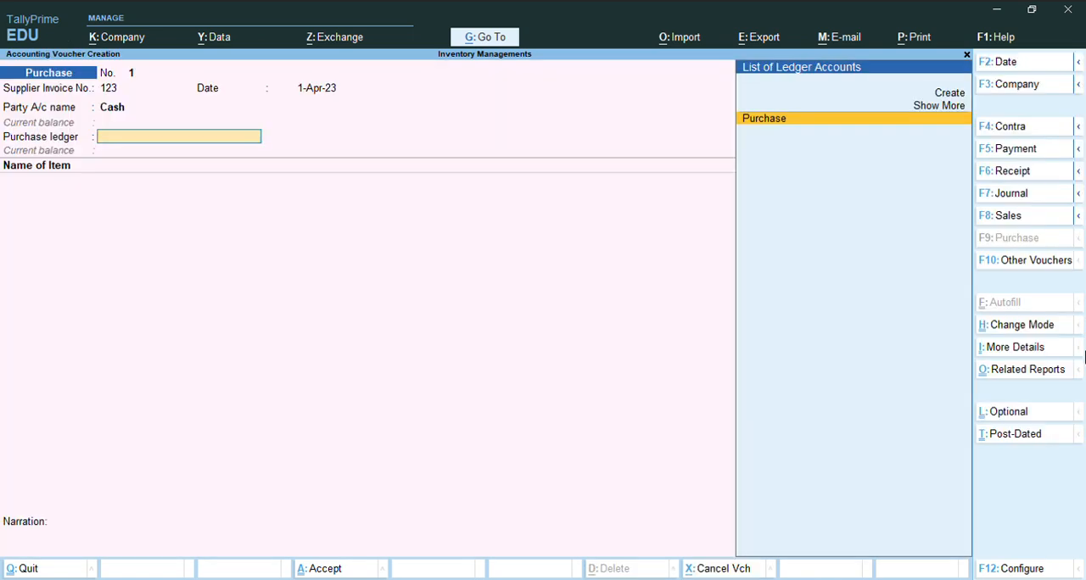
pyautogui.press('Return')
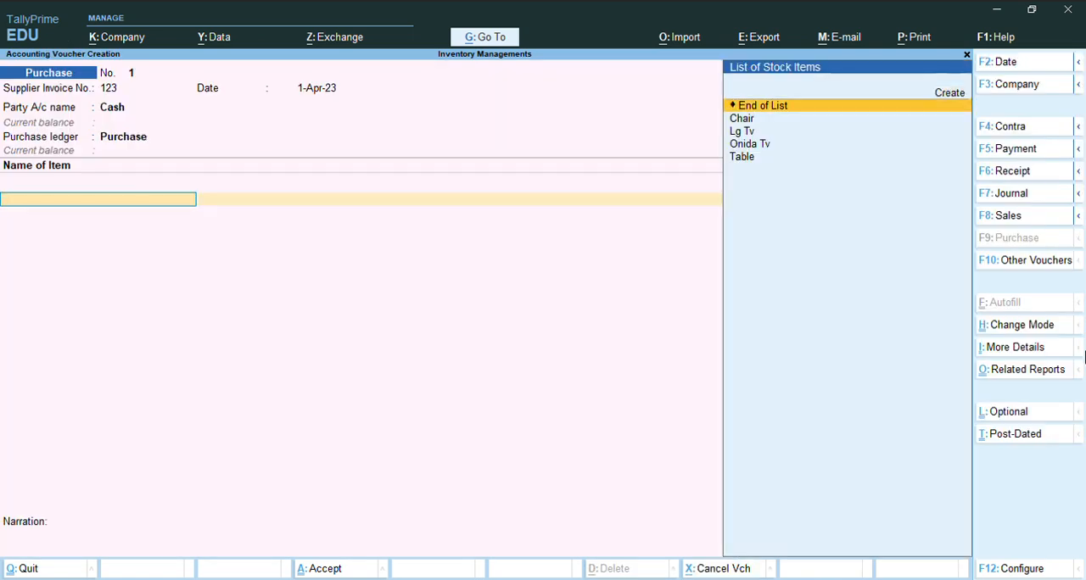
# - Add the Chair item to the purchase voucher with quantity 100 nos at a rate of 10,000
pyautogui.press('Down')
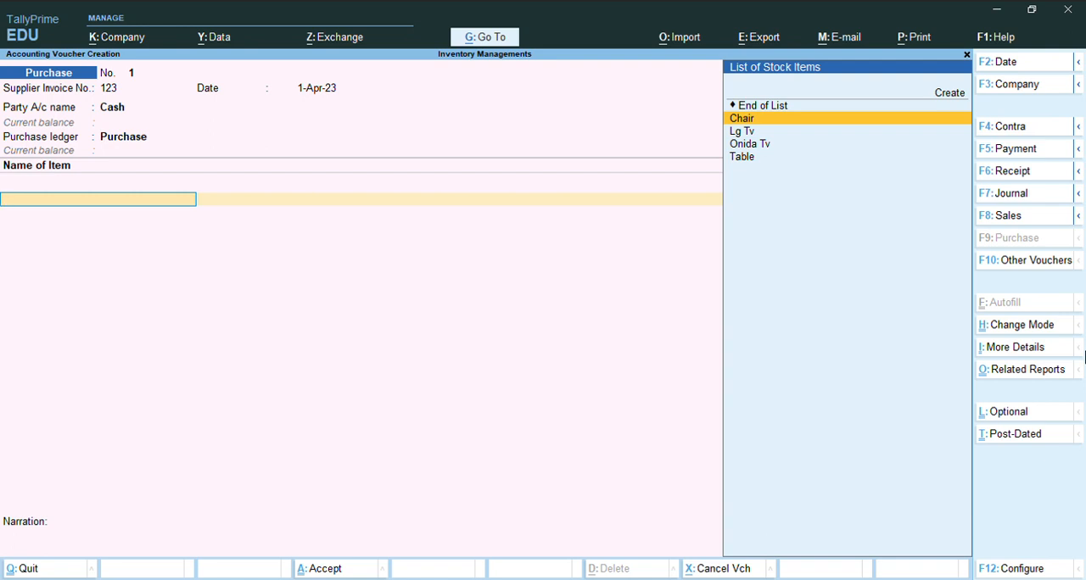
pyautogui.press('Return')
pyautogui.write('100')
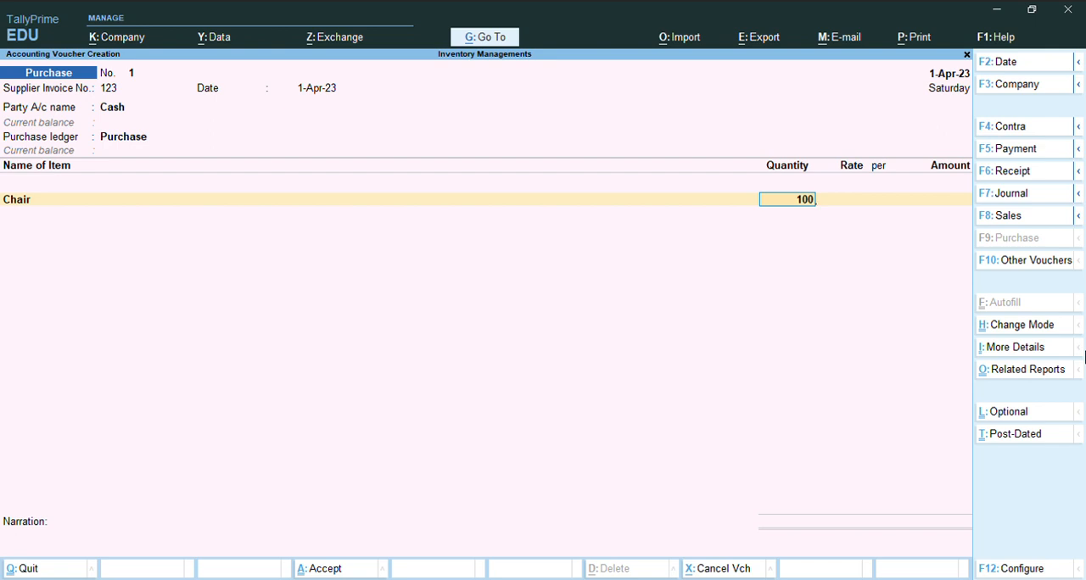
pyautogui.press('Return')
pyautogui.write('10000')
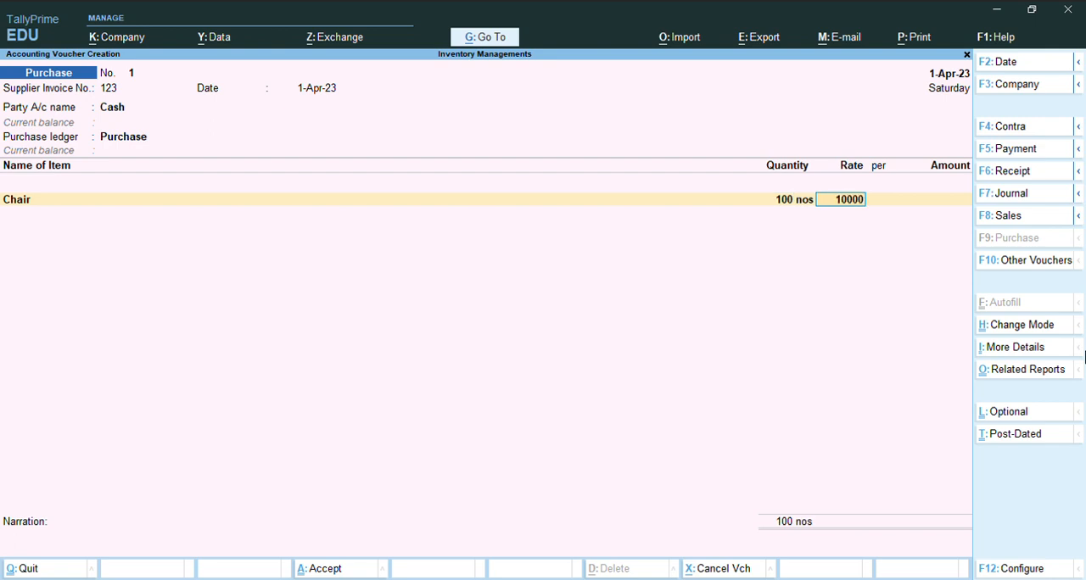
pyautogui.press('Return')
pyautogui.press('Return')
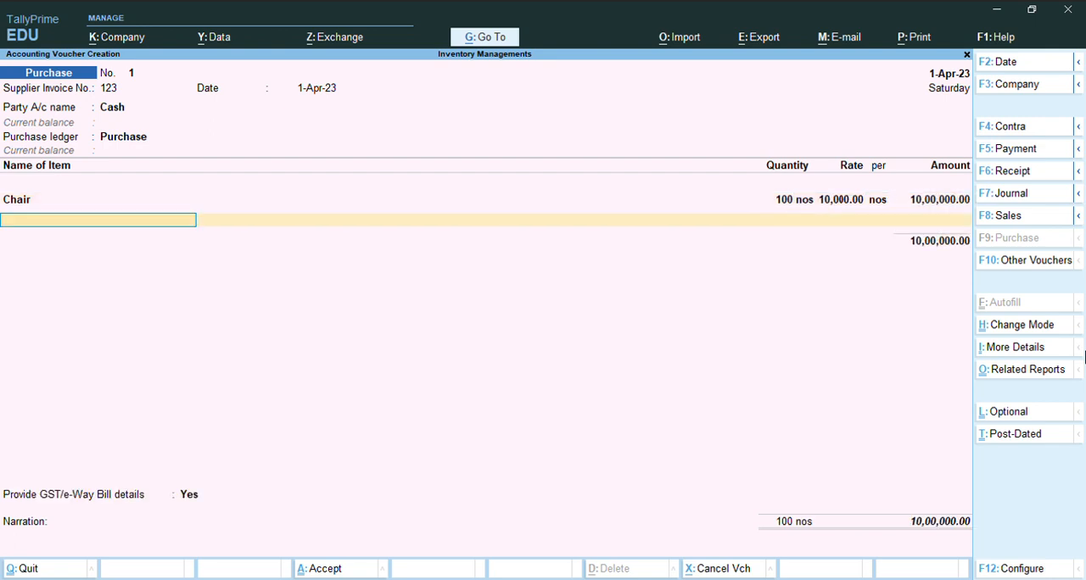
# - Add the Lg Tv item to the purchase voucher with quantity 100 nos at a rate of 1,200
pyautogui.press('Down')
pyautogui.press('Down')
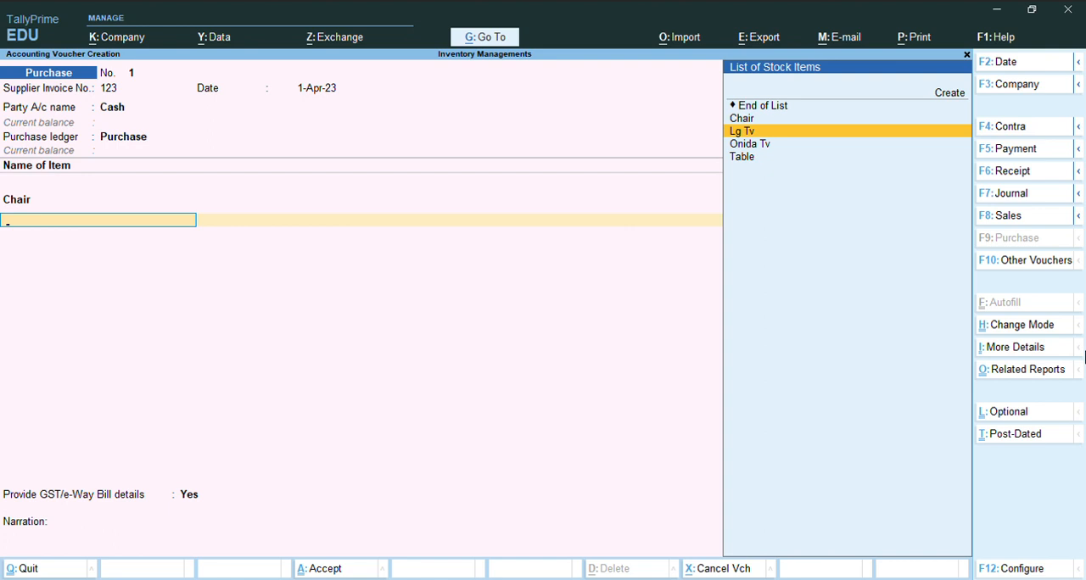
pyautogui.press('Return')
pyautogui.write('100')
pyautogui.press('Return')
pyautogui.write('1200')
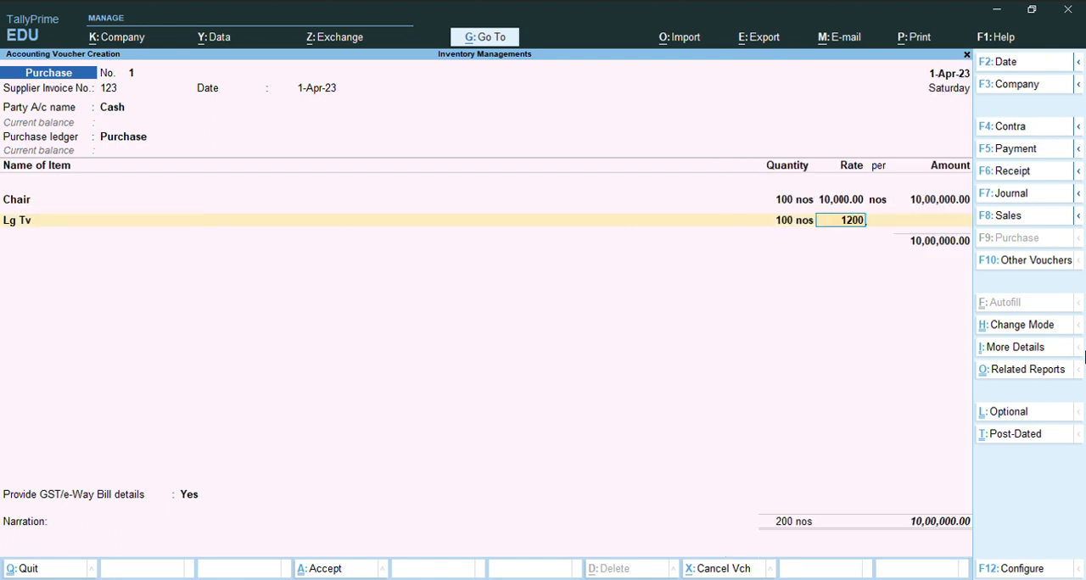
pyautogui.press('Return')
pyautogui.press('Return')
pyautogui.press('Return')
# - Add the Onida Tv item to the purchase voucher with quantity 100 nos at a rate of 15,000
pyautogui.press('Down')
pyautogui.press('Down')
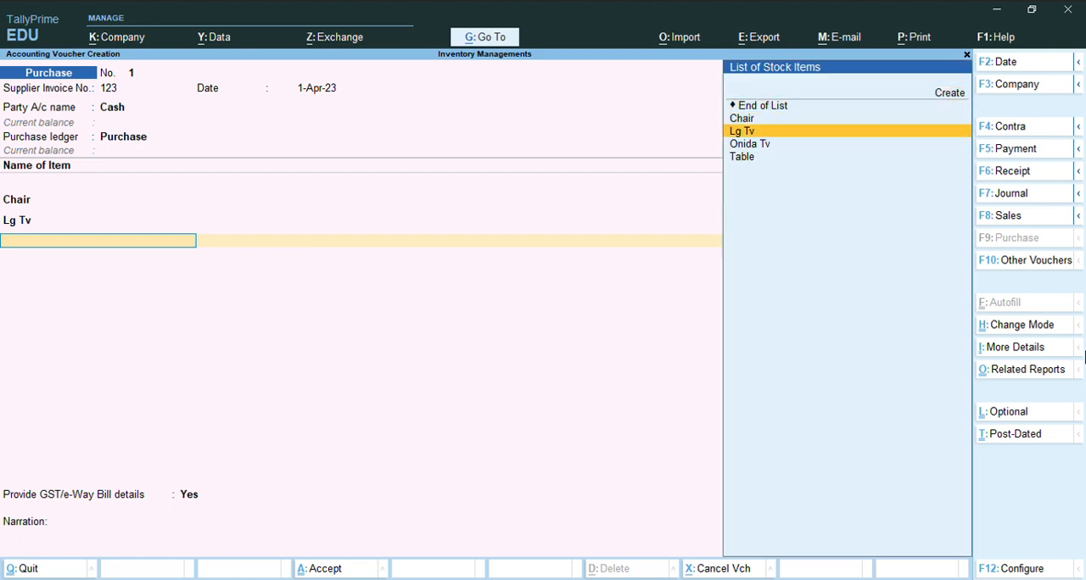
pyautogui.press('Down')
pyautogui.press('Return')
pyautogui.write('100')
pyautogui.press('Return')
pyautogui.write('15,000')
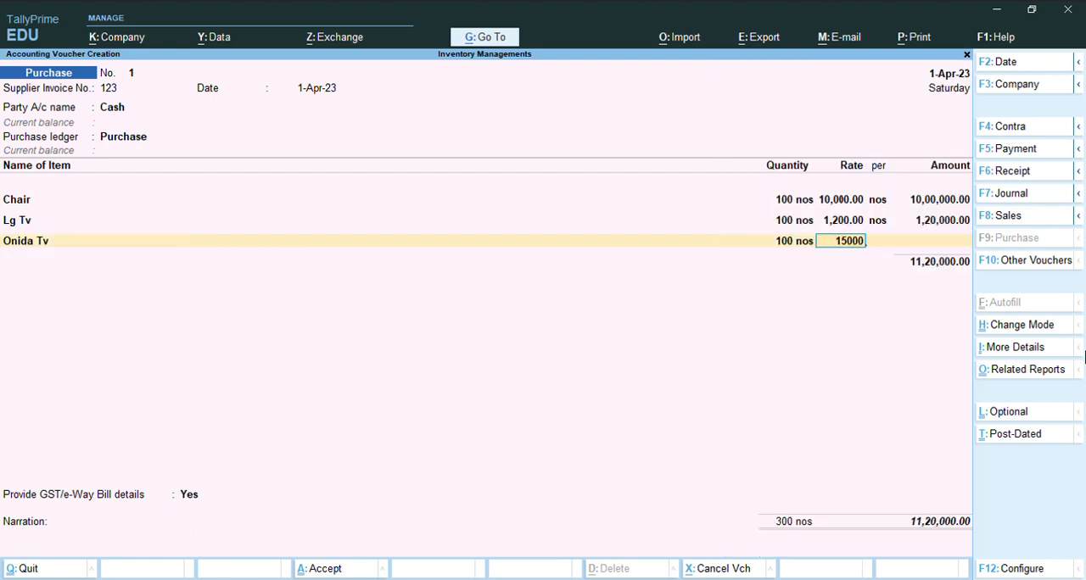
pyautogui.press('Return')
pyautogui.press('Return')
pyautogui.press('Return')
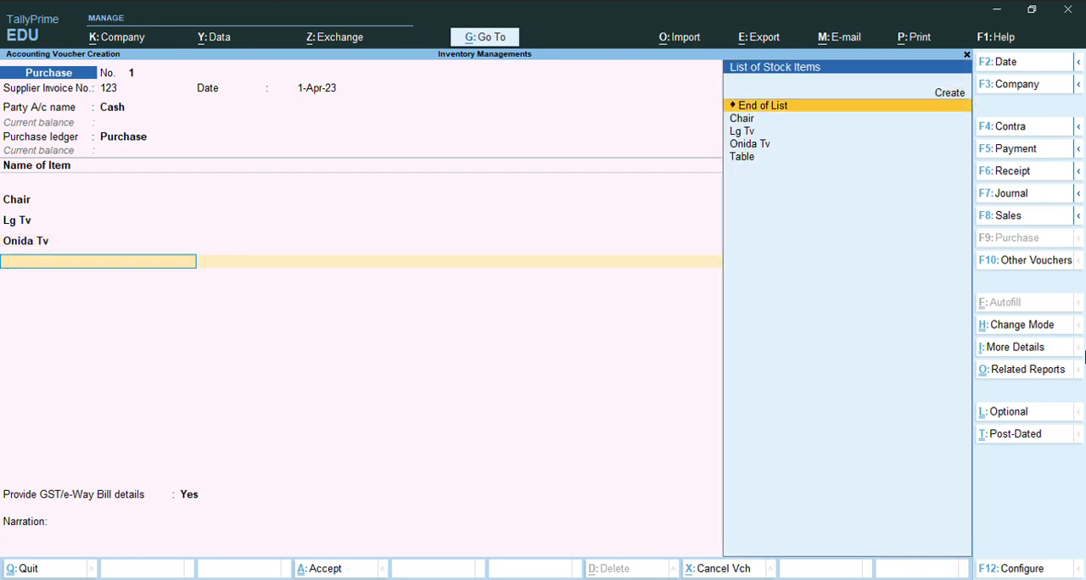
# - Add the Table item to the purchase voucher with quantity 100 nos at a rate of 1,300
pyautogui.press('Down')
pyautogui.press('Down')
pyautogui.press('Down')
pyautogui.press('Down')
pyautogui.press('Return')
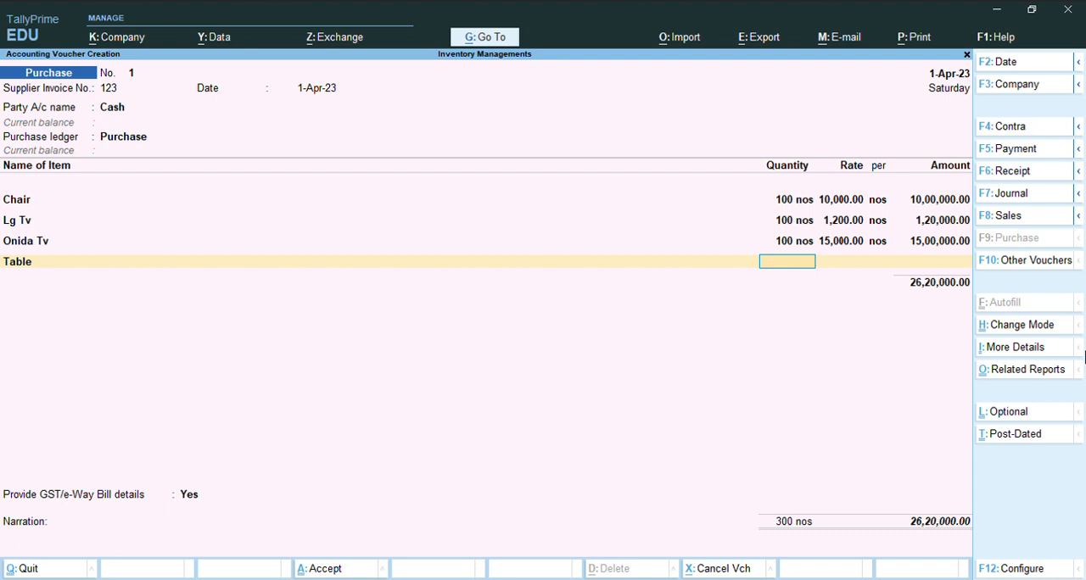
pyautogui.write('100')
pyautogui.press('Return')
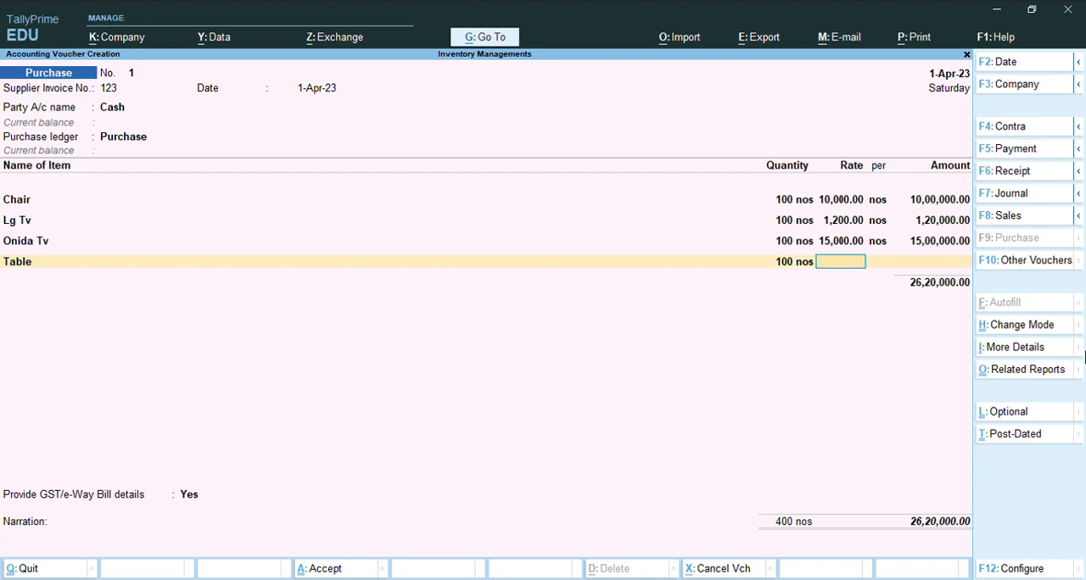
pyautogui.write('1300')
pyautogui.press('Return')
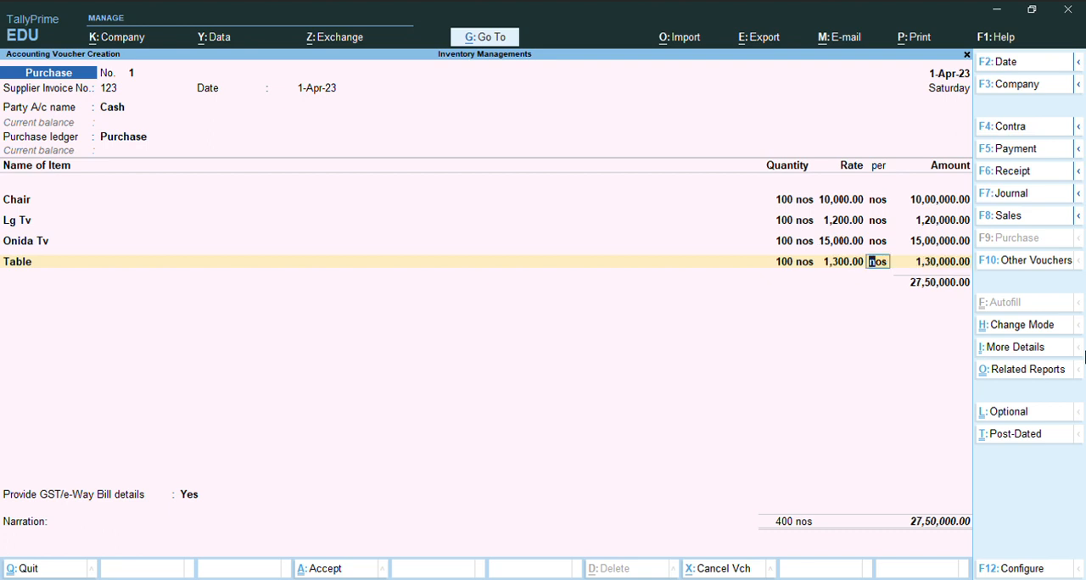
pyautogui.press('Return')
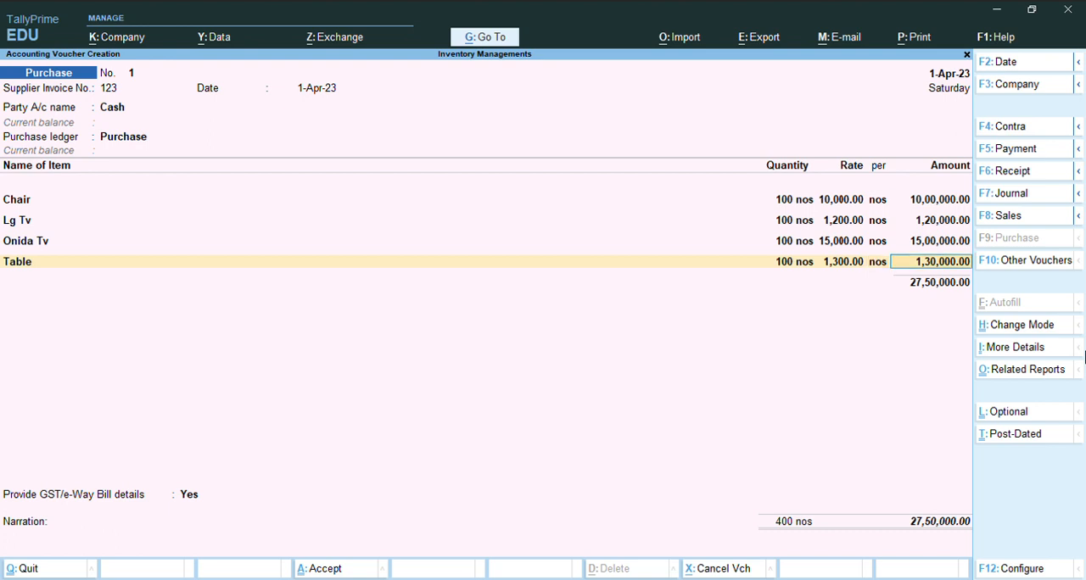
pyautogui.press('Return')
pyautogui.press('Return')
pyautogui.press('Return')
pyautogui.press('Return')
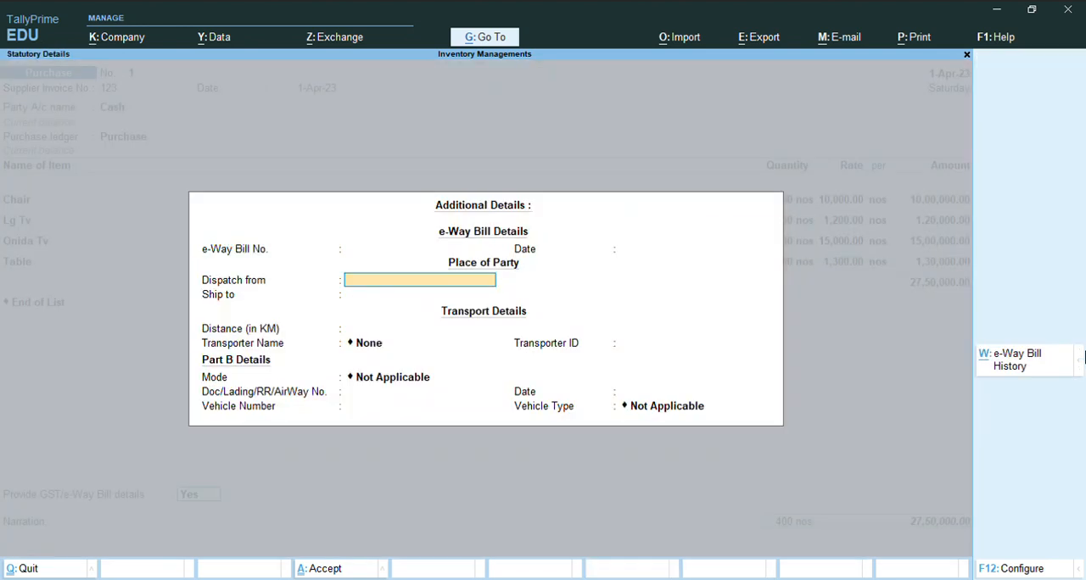
# - End the item list, leave the e-Way Bill details blank and save the purchase voucher
pyautogui.press('Return')
pyautogui.press('Return')
pyautogui.press('Return')
pyautogui.press('Return')
pyautogui.press('Return')
pyautogui.press('Return')
pyautogui.press('Return')
pyautogui.press('Return')
pyautogui.press('Return')
pyautogui.press('Return')
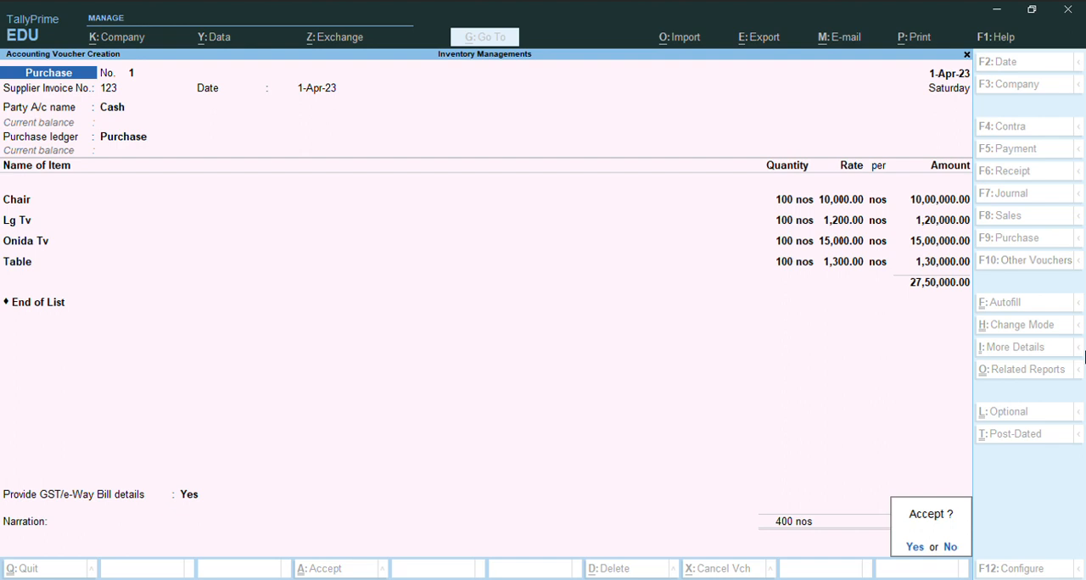
pyautogui.press('Return')
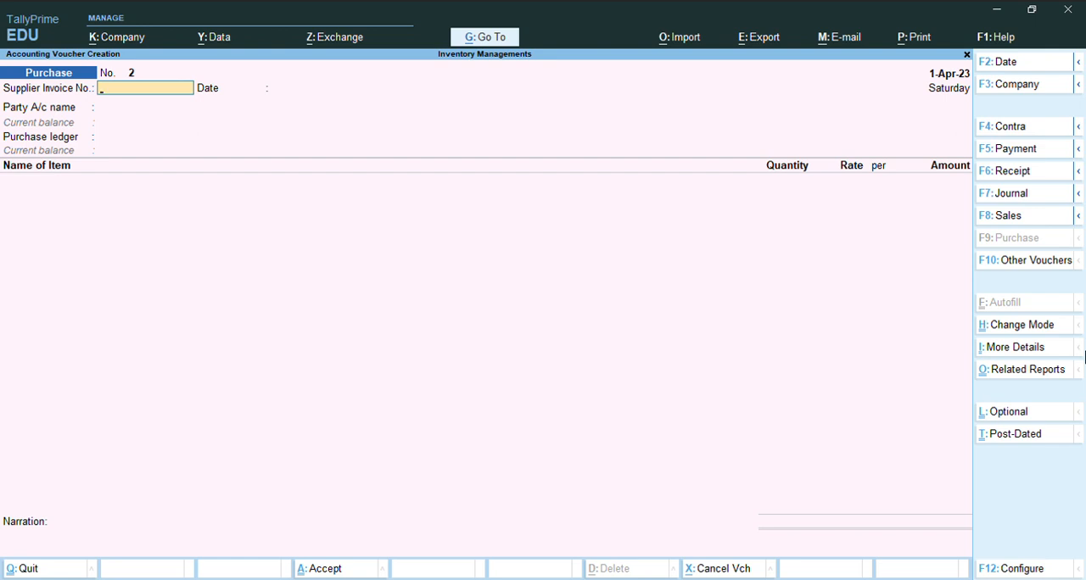
# - Start a sales voucher and choose Cash as its party account
pyautogui.press('F8')
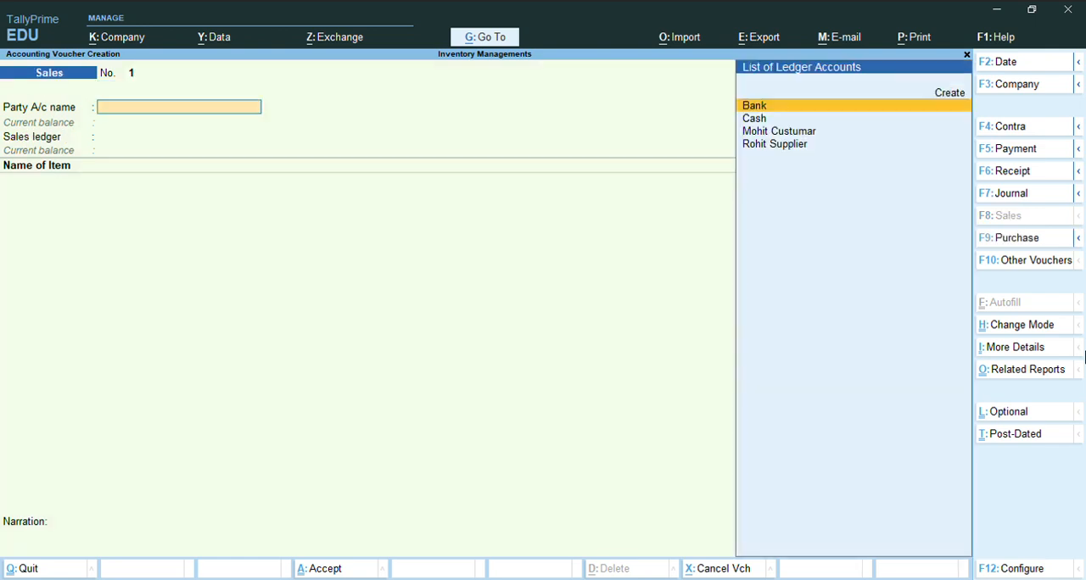
pyautogui.press('Down')
pyautogui.press('Down')
pyautogui.press('Up')
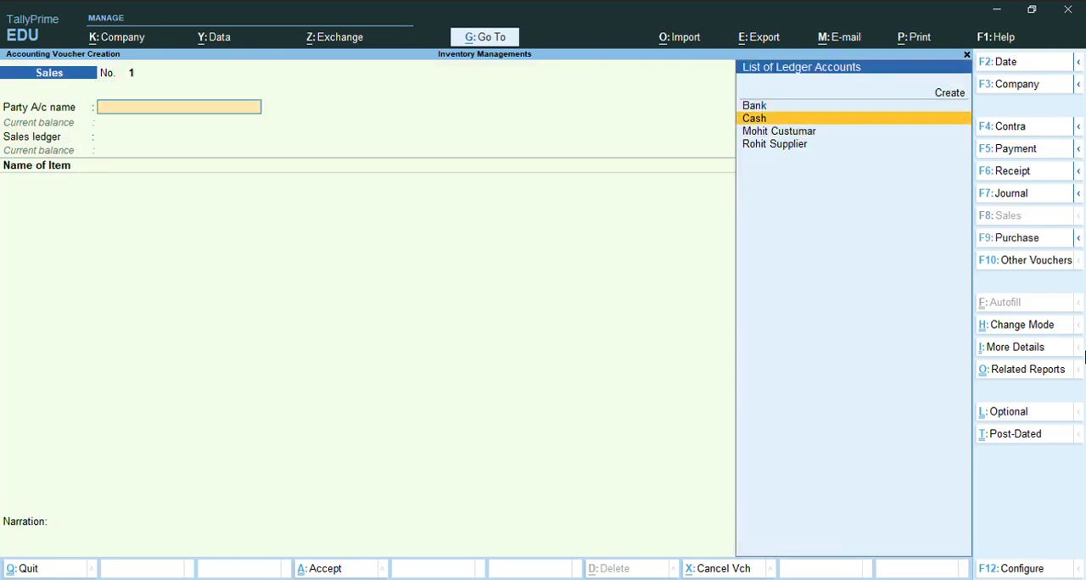
pyautogui.press('Return')
pyautogui.press('Return')
pyautogui.press('Return')
pyautogui.press('Return')
pyautogui.press('Return')
pyautogui.press('Return')
pyautogui.press('Return')
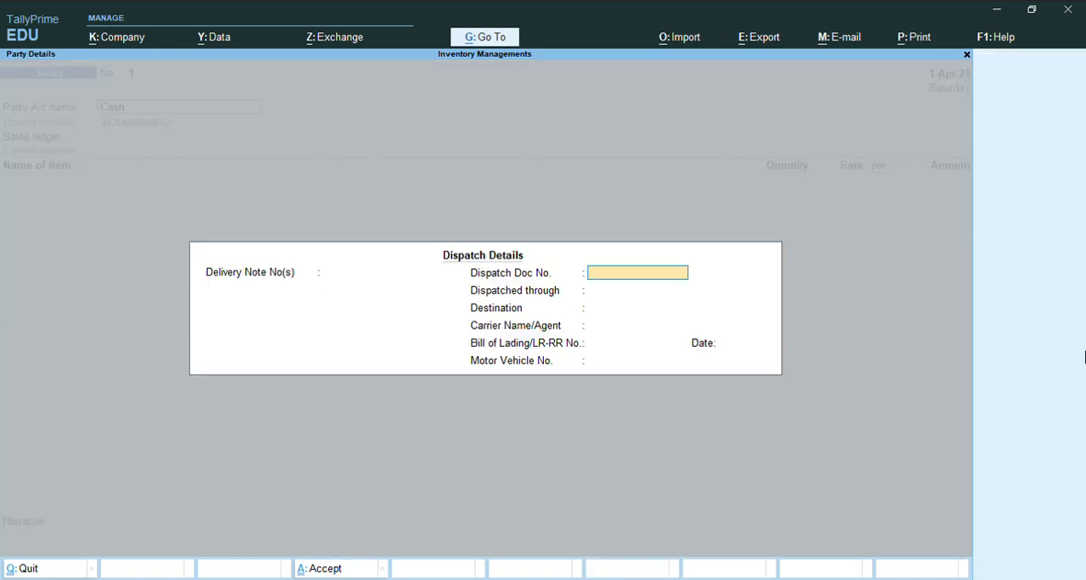
# - Leave the dispatch details blank, accept the party details and select Sale as the sales ledger
pyautogui.press('Return')
pyautogui.press('Return')
pyautogui.press('Return')
pyautogui.press('Return')
pyautogui.press('Return')
pyautogui.press('Return')
pyautogui.press('Return')
pyautogui.press('Return')
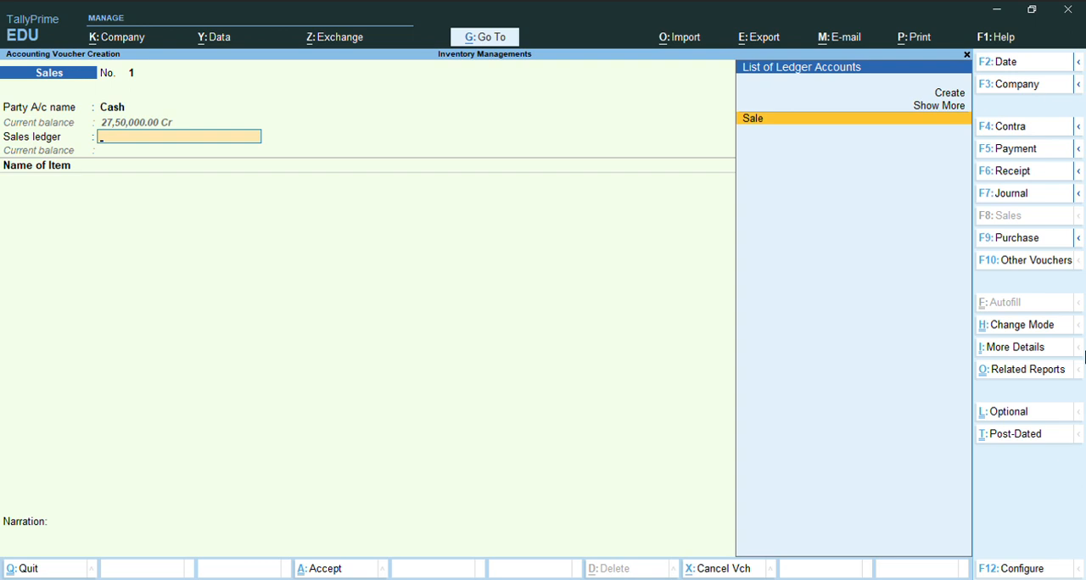
pyautogui.press('Return')
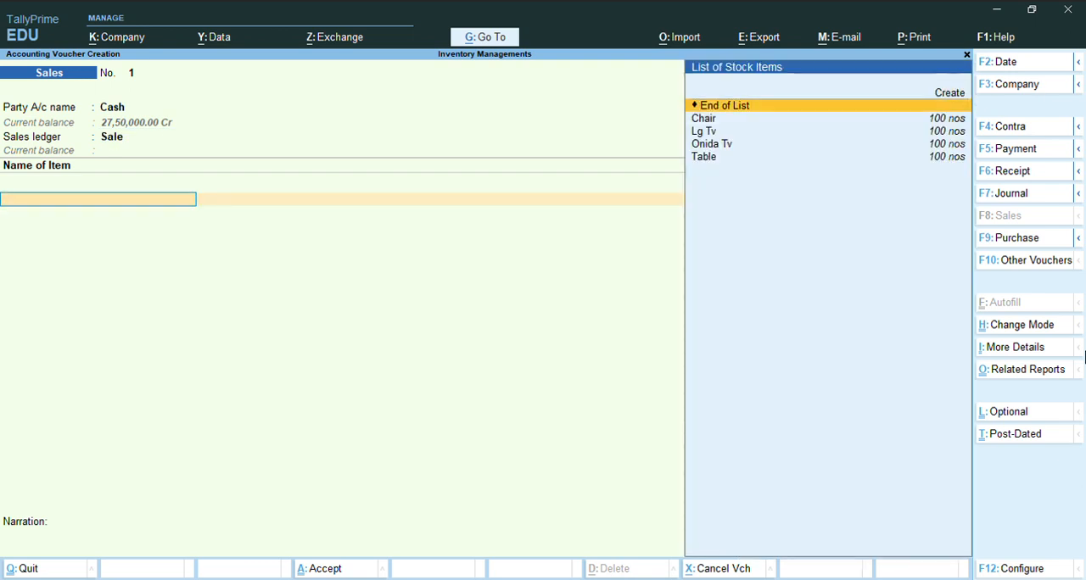
# - Add the Chair item to the sales voucher with quantity 25 nos at a rate of 15,000
pyautogui.press('Down')
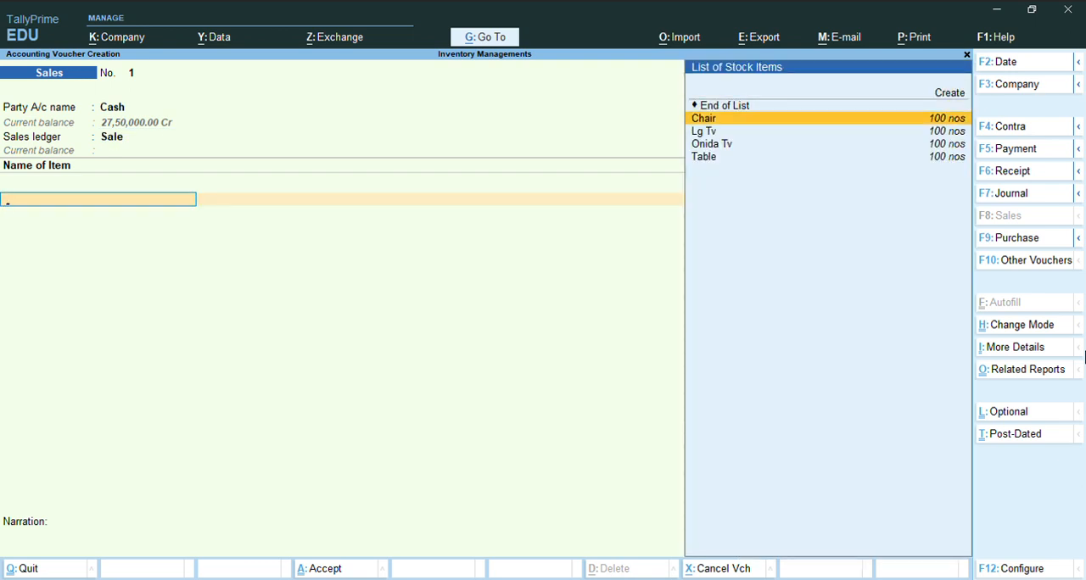
pyautogui.press('Return')
pyautogui.write('25 nos')
pyautogui.press('Return')
pyautogui.write('15,000')
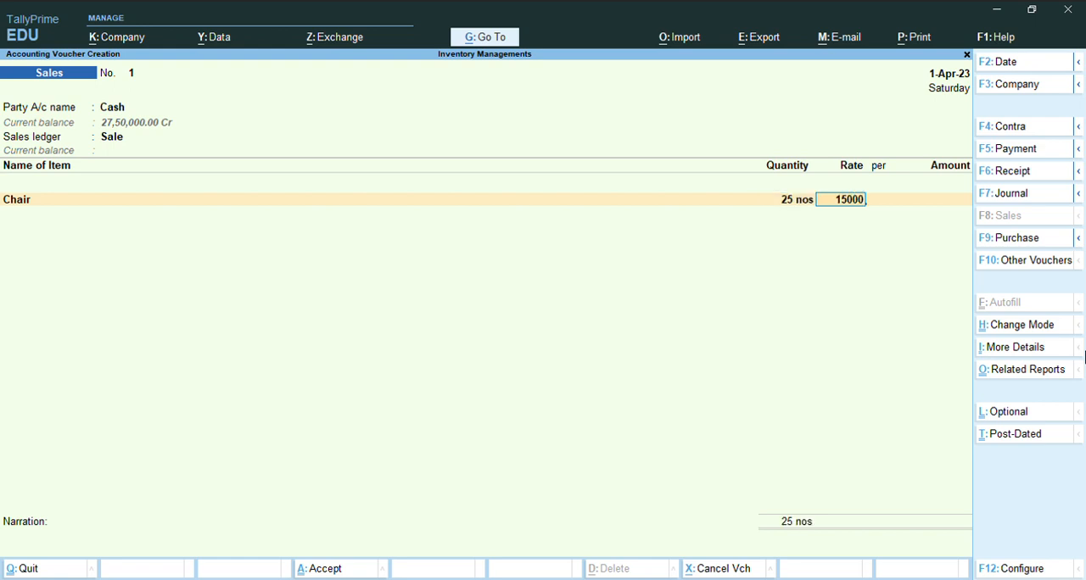
pyautogui.press('Return')
# - Add the Lg Tv item to the sales voucher with quantity 25 nos at a rate of 15,000
pyautogui.press('Return')
pyautogui.press('Return')
pyautogui.press('Down')
pyautogui.press('Down')
pyautogui.press('Return')
pyautogui.write('25')
pyautogui.press('Return')
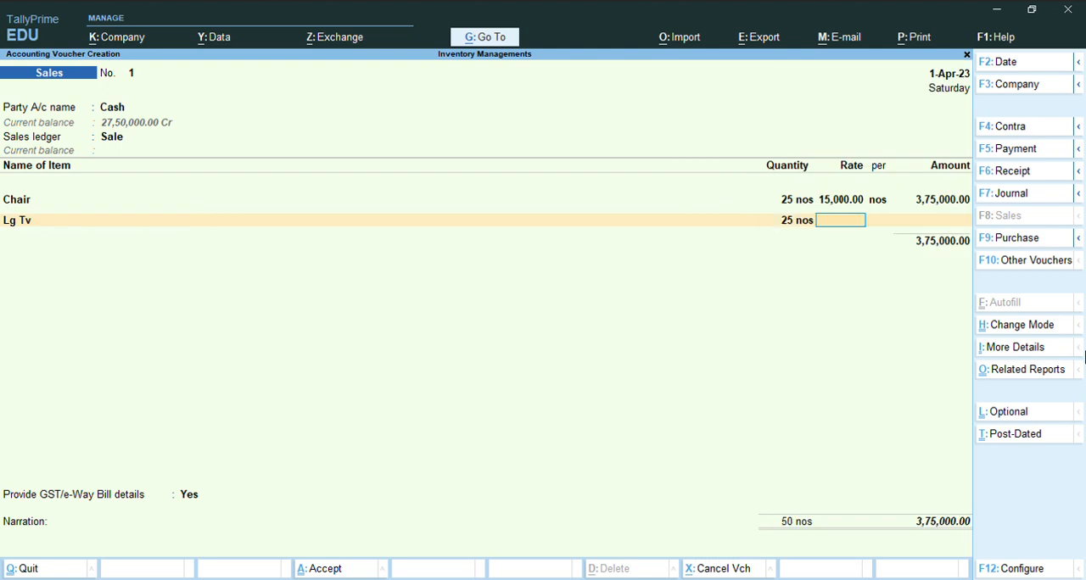
pyautogui.write('15000')
# - Add the Onida Tv item to the sales voucher with quantity 25 nos at a rate of 16,000
pyautogui.press('Return')
pyautogui.press('Return')
pyautogui.press('Return')
pyautogui.press('Down')
pyautogui.press('Down')
pyautogui.press('Down')
pyautogui.press('Return')
pyautogui.write('1500')
pyautogui.press('BackSpace')
pyautogui.press('BackSpace')
pyautogui.press('BackSpace')
pyautogui.press('BackSpace')
pyautogui.write('25')
pyautogui.press('Return')
pyautogui.write('16,000')
pyautogui.press('Return')
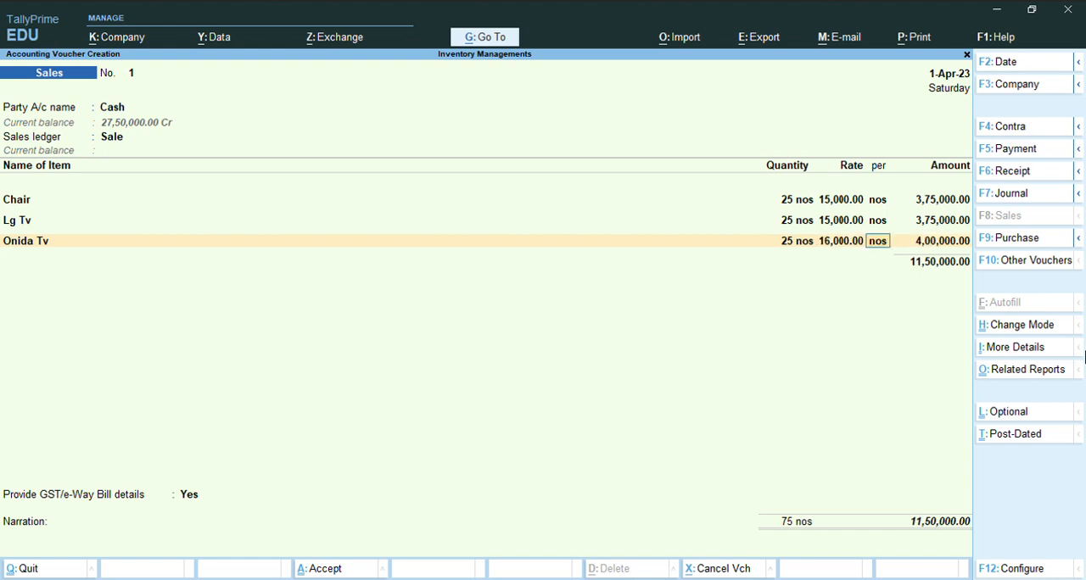
pyautogui.press('Return')
pyautogui.press('Return')
# - Add the Table item to the sales voucher with quantity 25 nos at a rate of 1,500
pyautogui.press('Down')
pyautogui.press('Down')
pyautogui.press('Down')
pyautogui.press('Down')
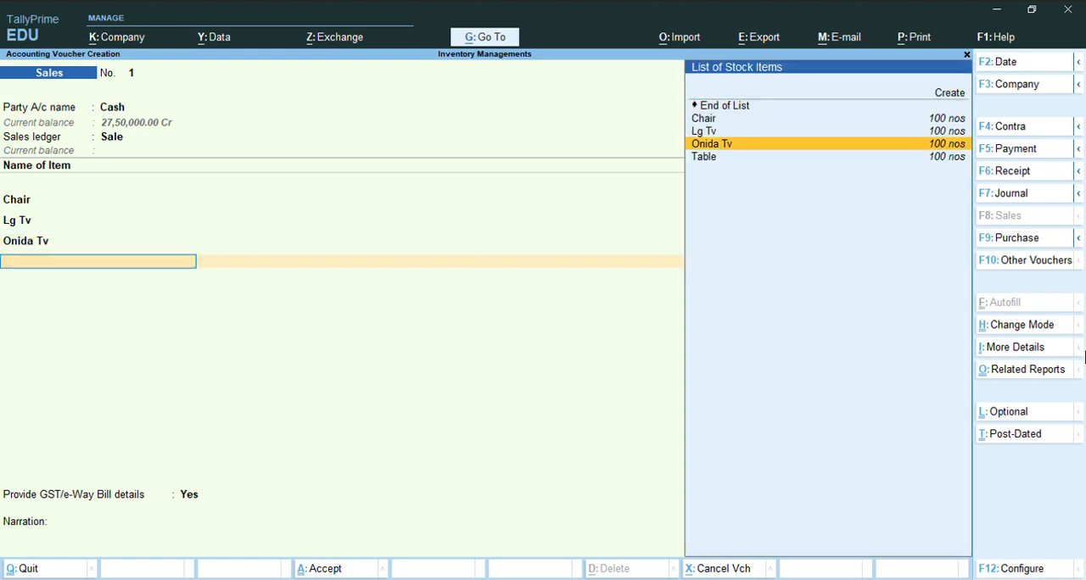
pyautogui.press('Return')
pyautogui.write('25')
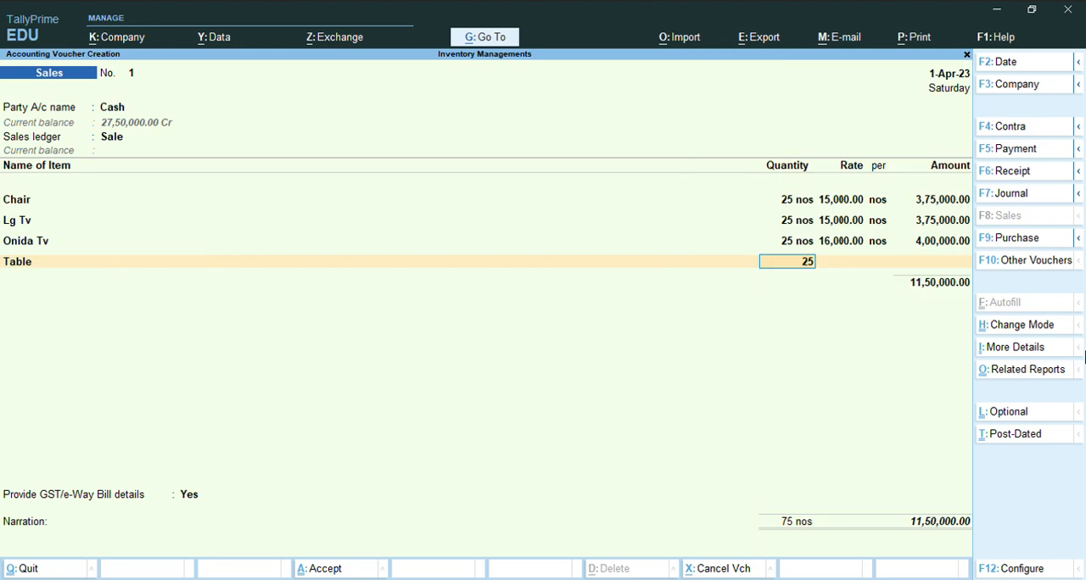
pyautogui.press('Return')
pyautogui.write('1500')
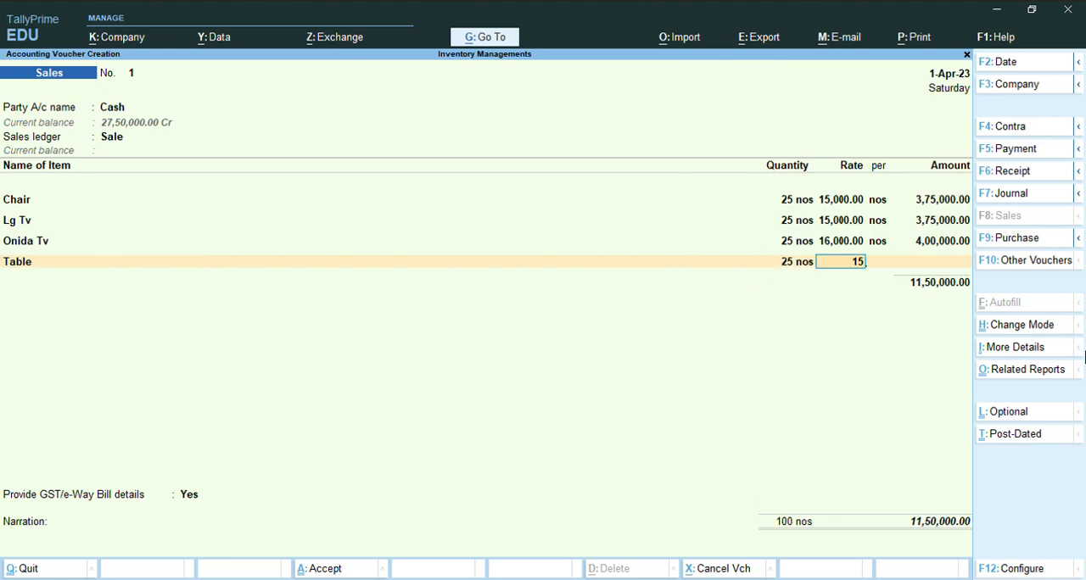
pyautogui.press('Return')
# - End the item list, set Provide GST/e-Way Bill details to No and save the sales voucher
pyautogui.press('Return')
pyautogui.press('Return')
pyautogui.press('Return')
pyautogui.press('Up')
pyautogui.press('Return')
pyautogui.press('Return')
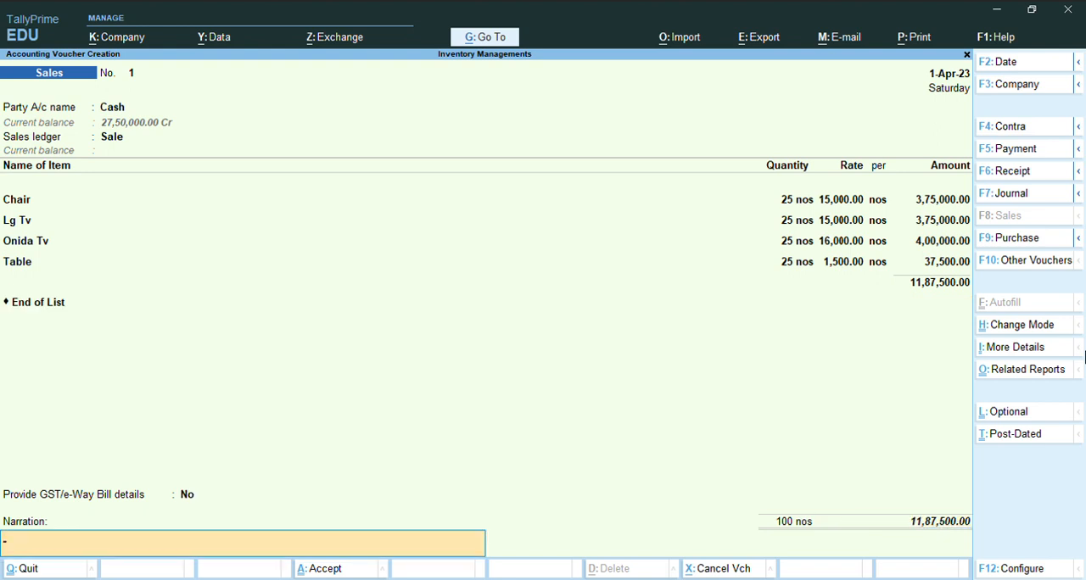
pyautogui.press('Return')
pyautogui.press('Return')
pyautogui.press('Return')
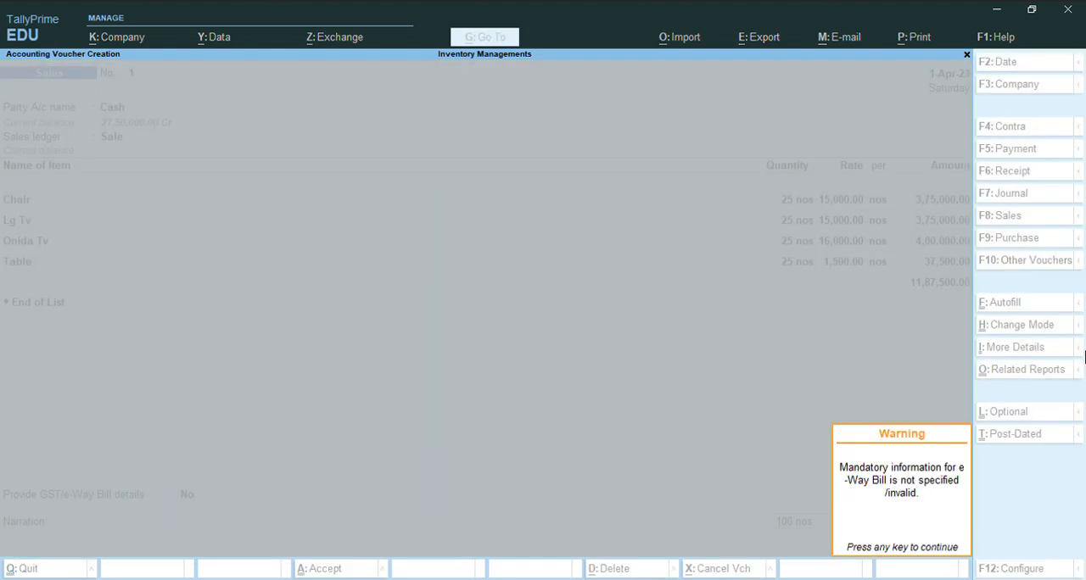
pyautogui.press('Return')
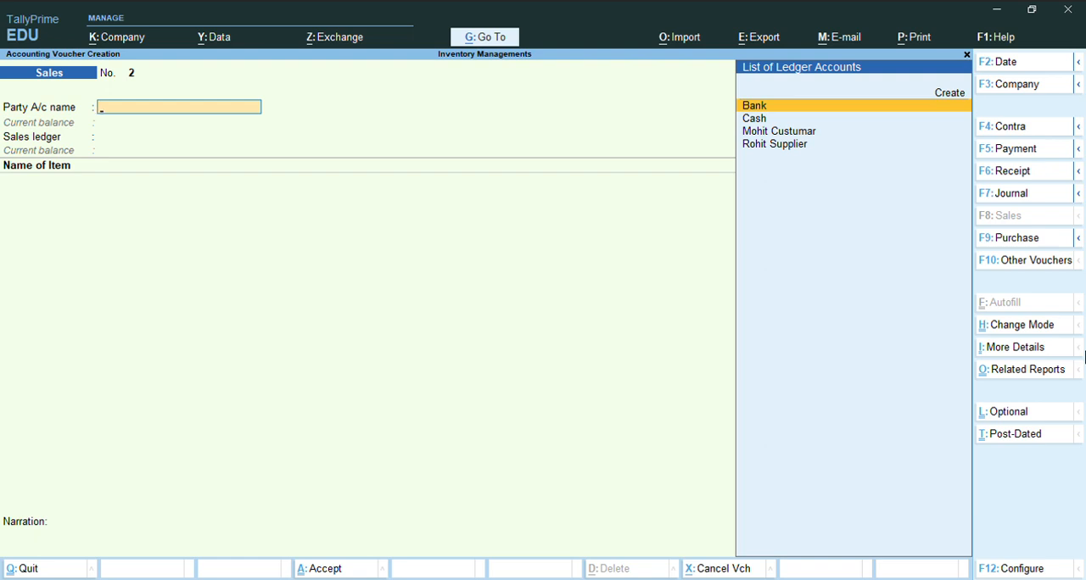
# - Leave voucher creation and open the Stock Summary report
pyautogui.press('Escape')
pyautogui.press('Up')
pyautogui.press('Up')
pyautogui.press('Up')
pyautogui.press('Down')
pyautogui.press('Down')
pyautogui.press('Down')
pyautogui.press('Down')
pyautogui.press('Down')
pyautogui.press('Down')
pyautogui.press('Down')
pyautogui.press('Down')
pyautogui.press('Return')
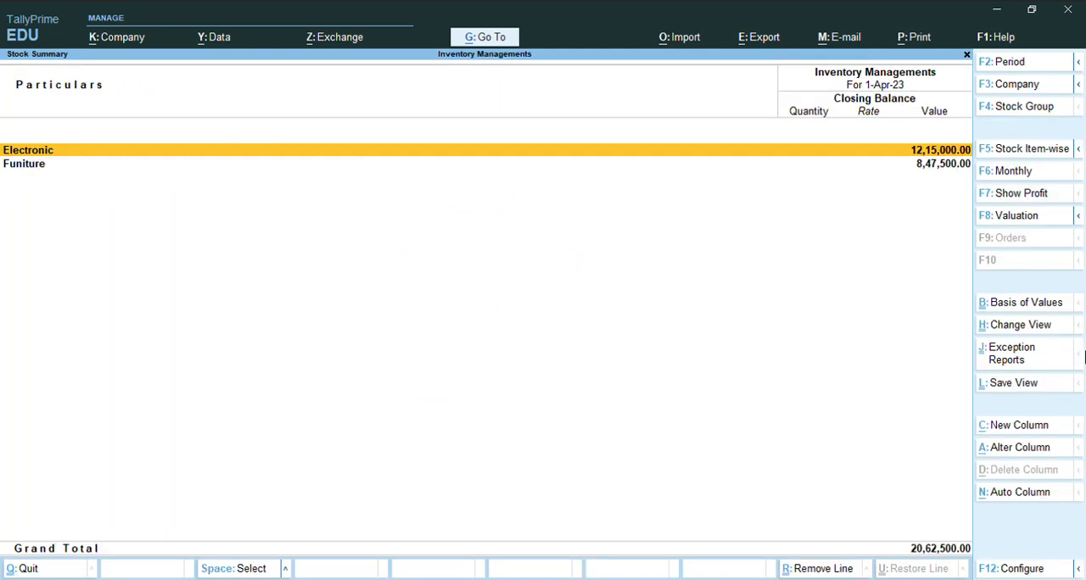
# - Examine the Electronic group's stock and the monthly summary of Lg Tv, and return to the Stock Summary
pyautogui.press('Return')
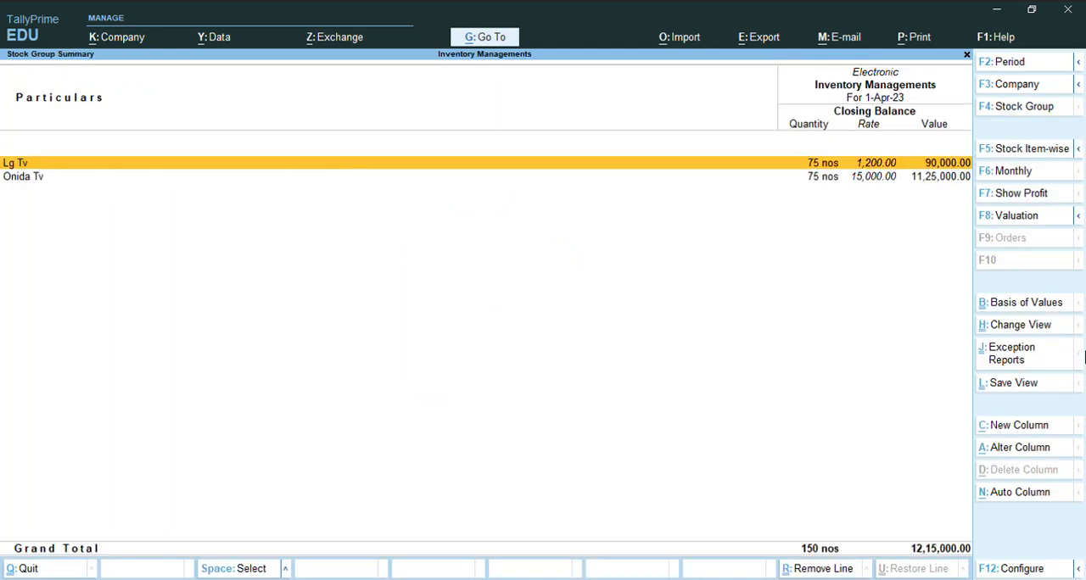
pyautogui.press('Return')
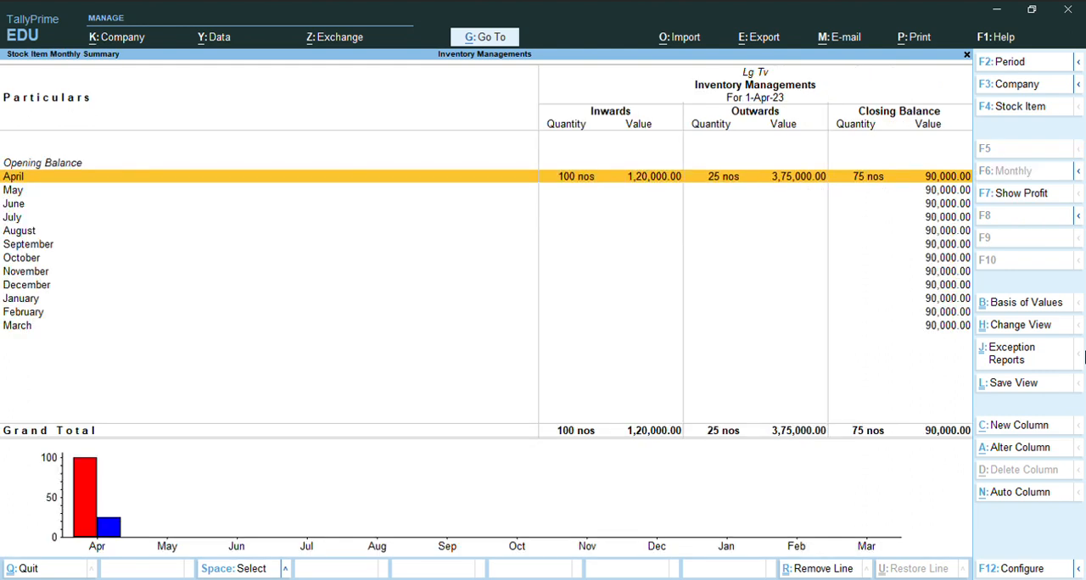
pyautogui.press('Escape')
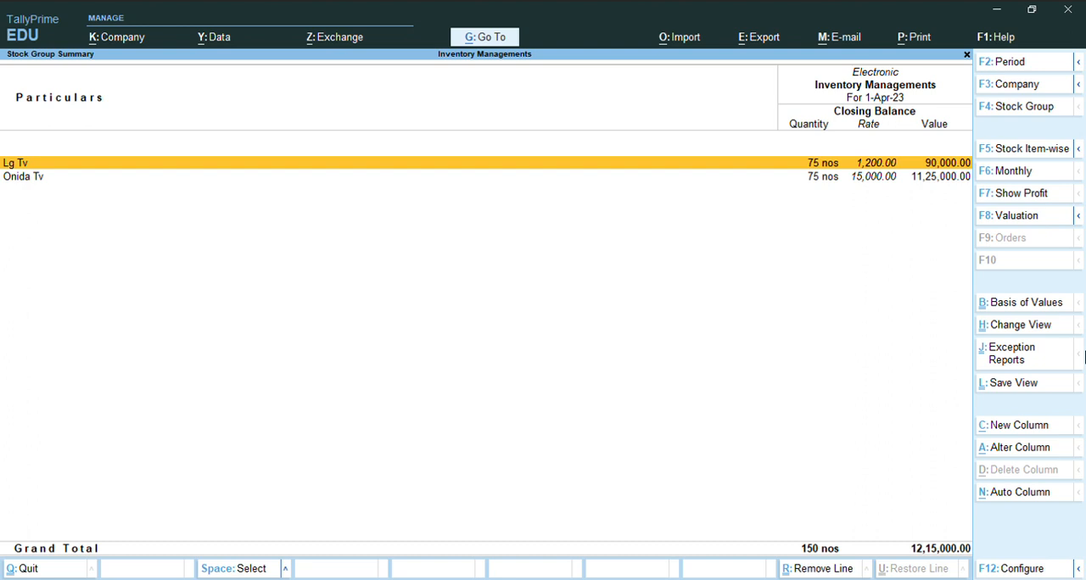
pyautogui.press('Escape')
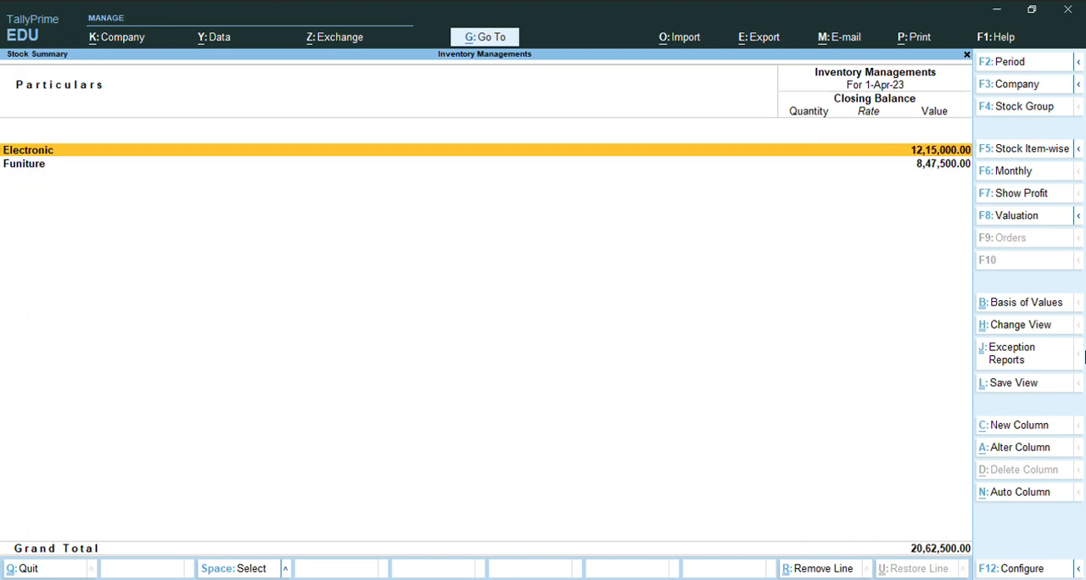